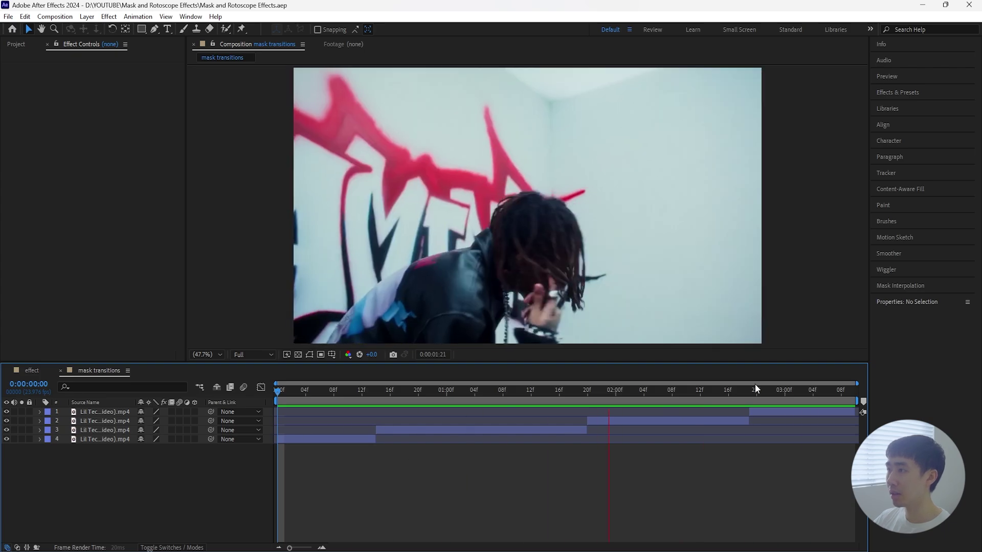
Preview the mask transitions composition and shorten the work area to the end of the first clip.
key(space)
key(Home)
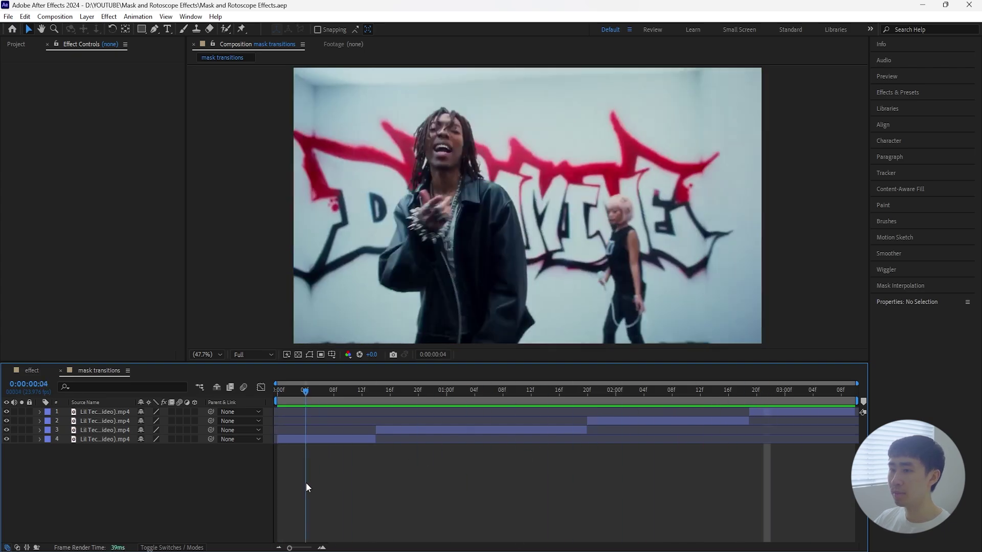
key(space)
drag(427, 462, 379, 471)
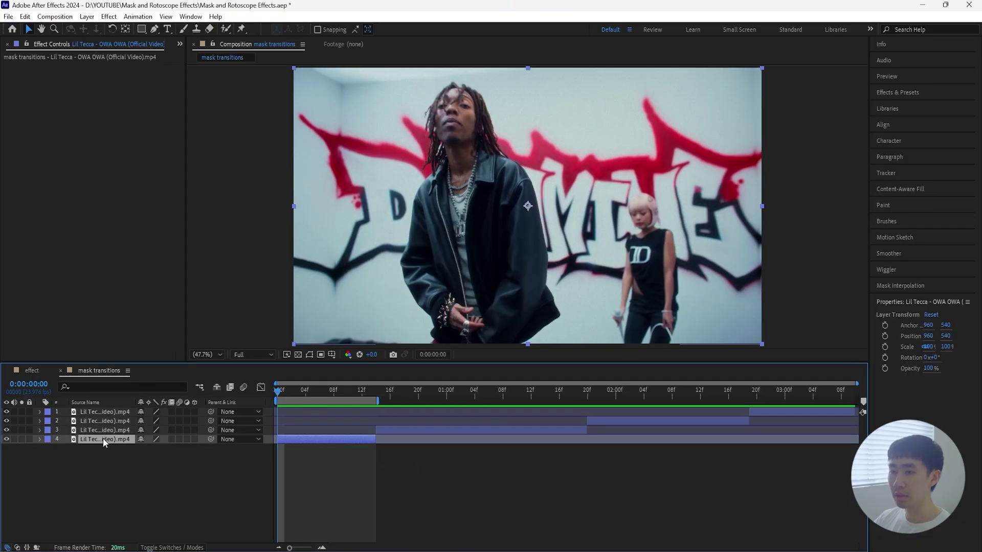
Rotoscope the man in the first clip with the Roto Brush and freeze the segmentation.
click(225, 29)
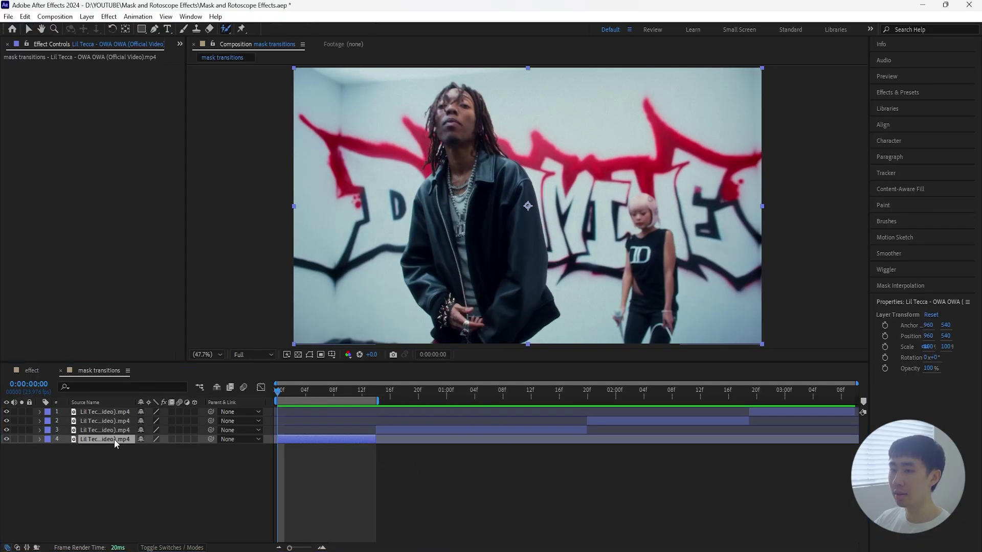
double_click(115, 439)
drag(499, 248, 495, 209)
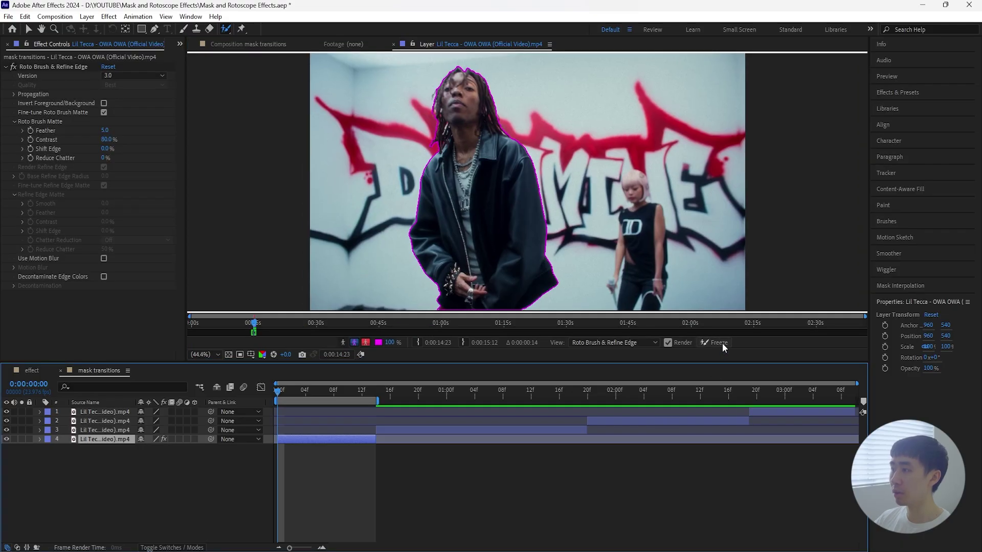
click(722, 342)
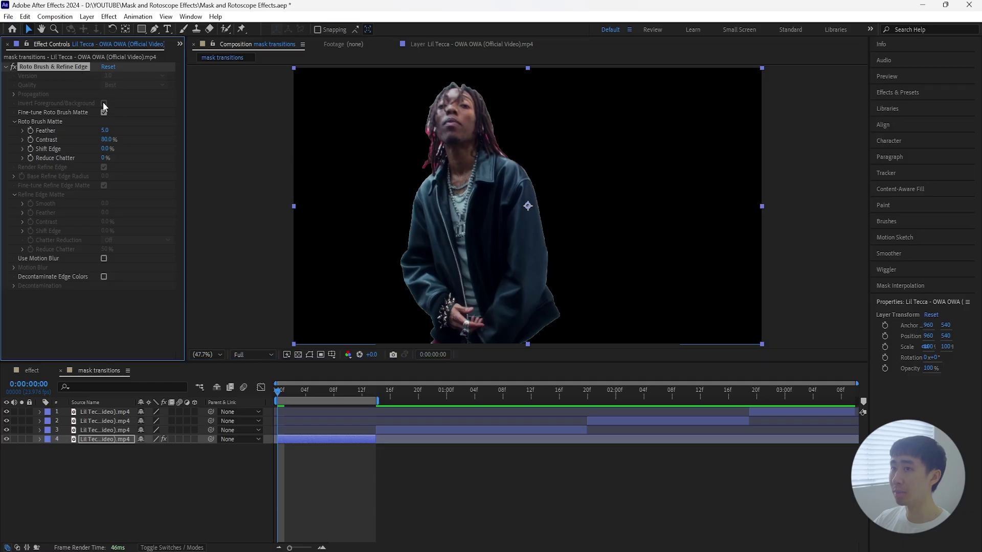
Set the Roto Brush Matte Feather to 10.0 and Shift Edge to -60%.
drag(105, 130, 125, 130)
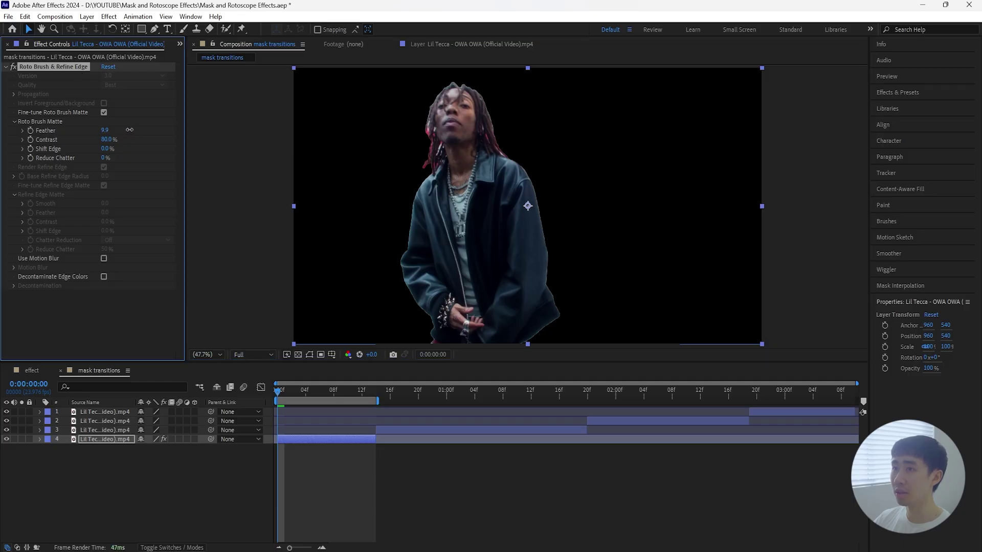
click(114, 131)
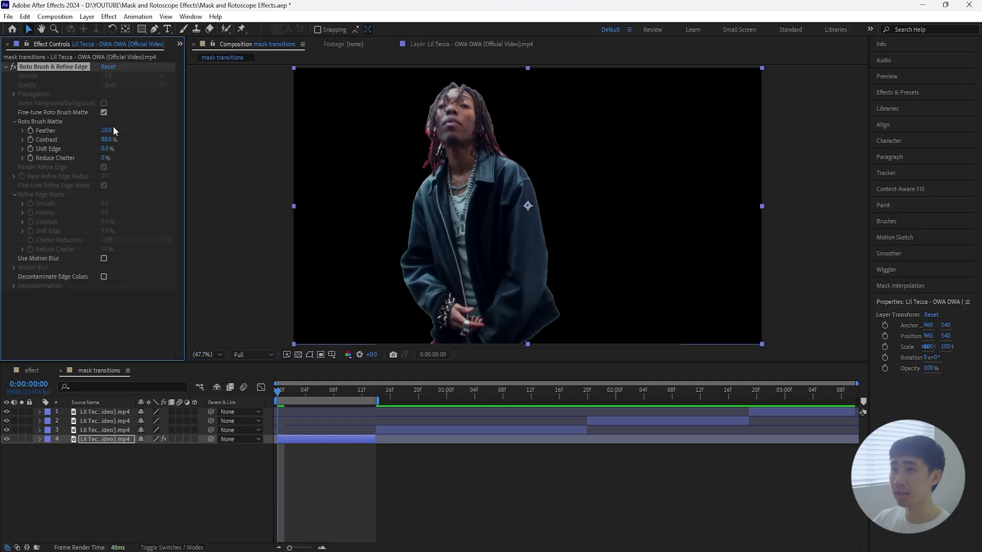
drag(106, 151, 90, 152)
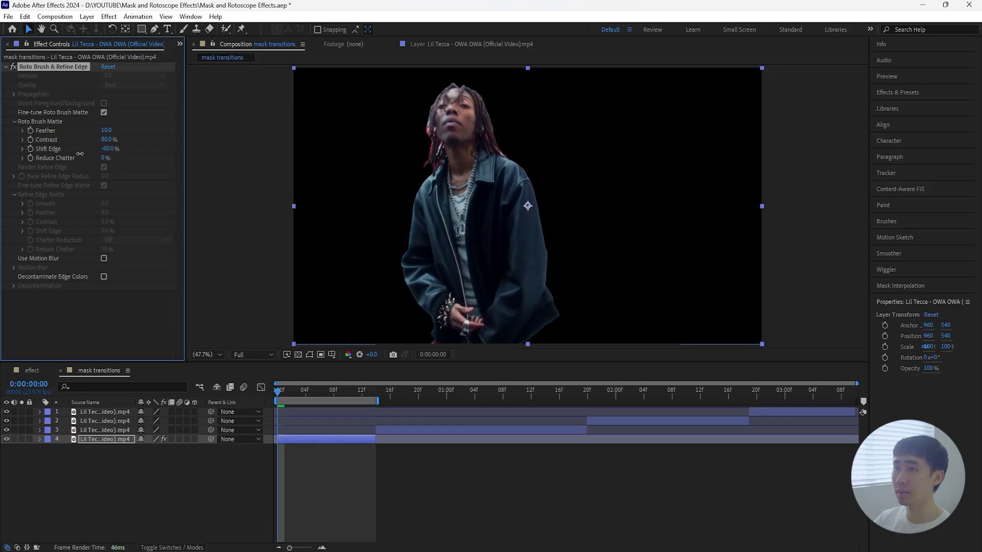
Duplicate the rotoscoped clip layer and rename the lower copy BG.
click(118, 439)
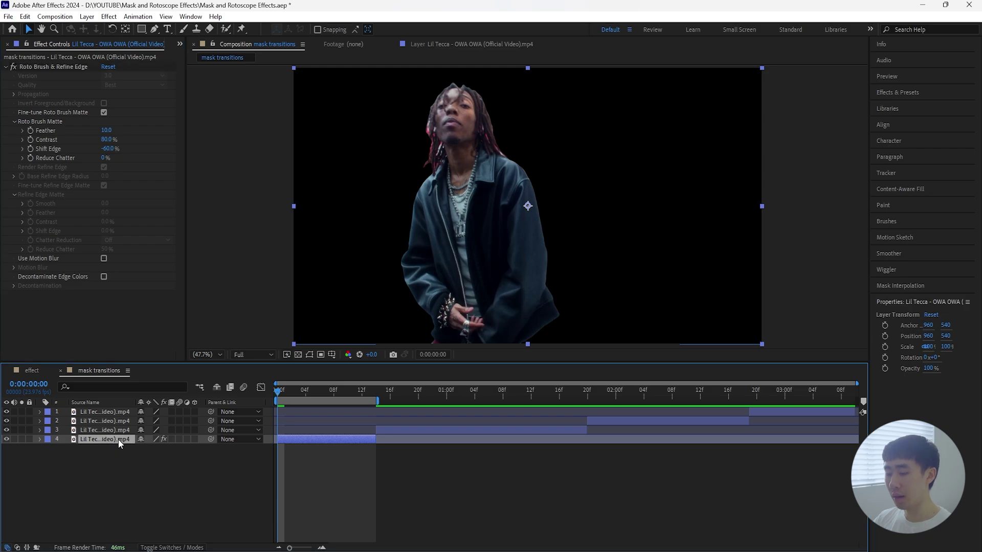
key(ctrl+d)
right_click(103, 447)
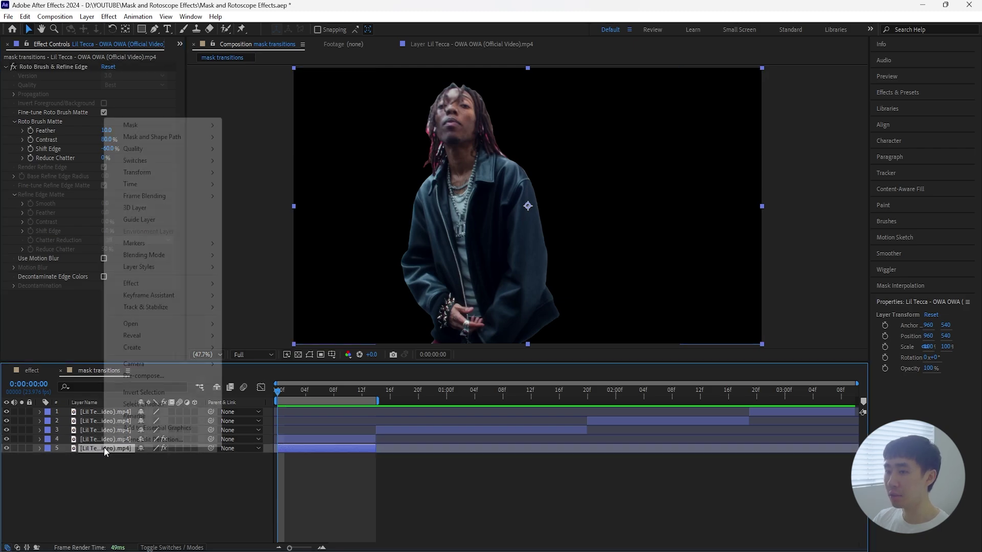
click(130, 419)
text(BG)
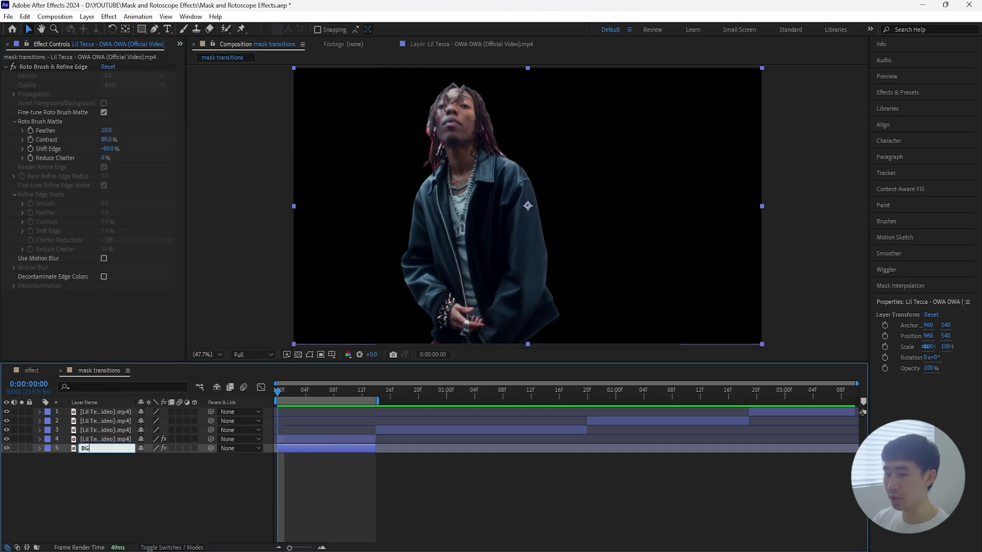
key(Return)
Remove the Roto Brush & Refine Edge effect from the BG layer and compare it with the rotoscoped layer above.
click(53, 66)
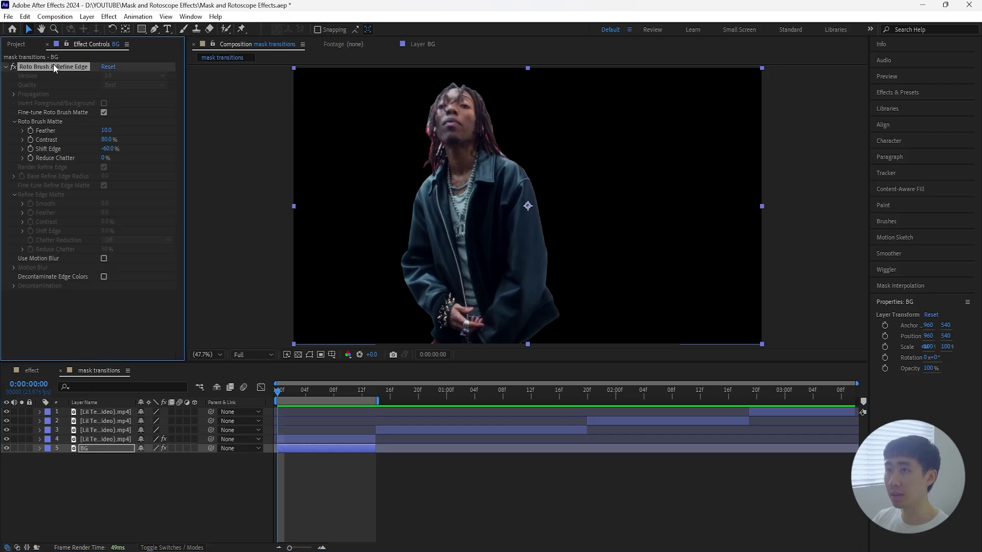
key(Delete)
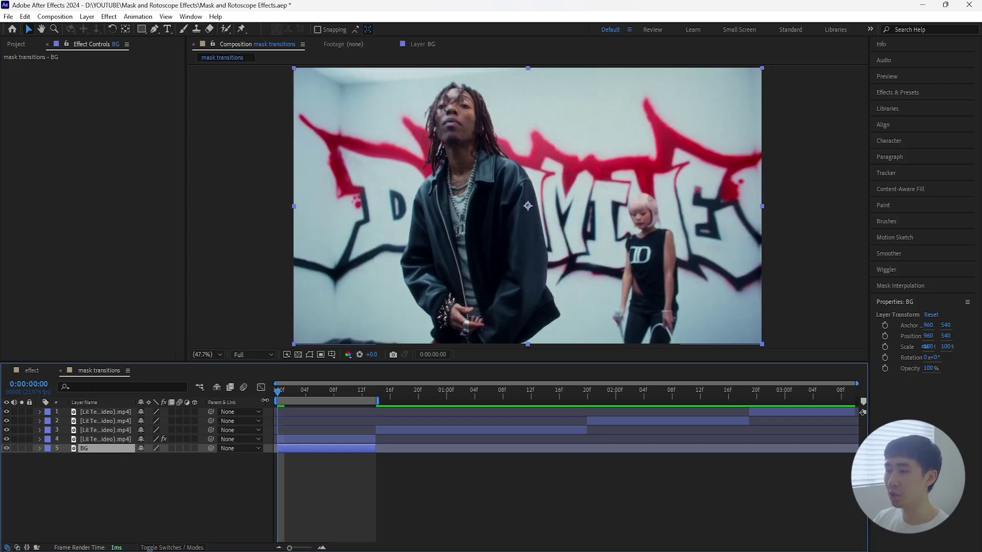
click(116, 441)
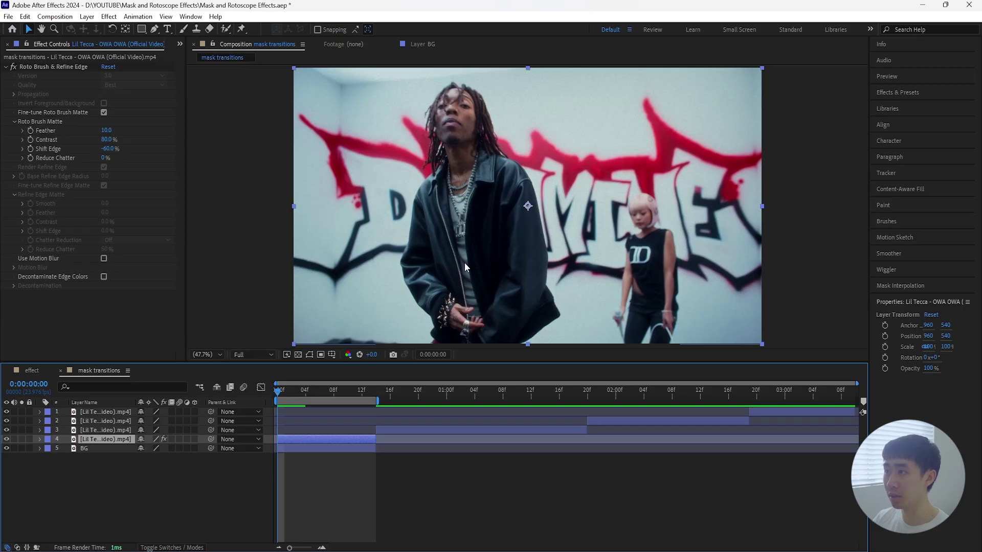
click(111, 448)
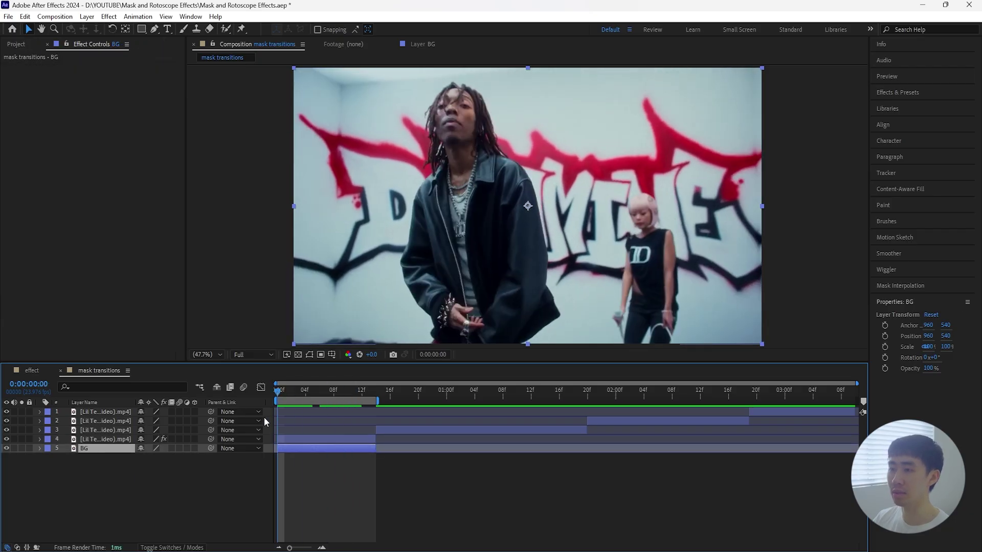
click(101, 439)
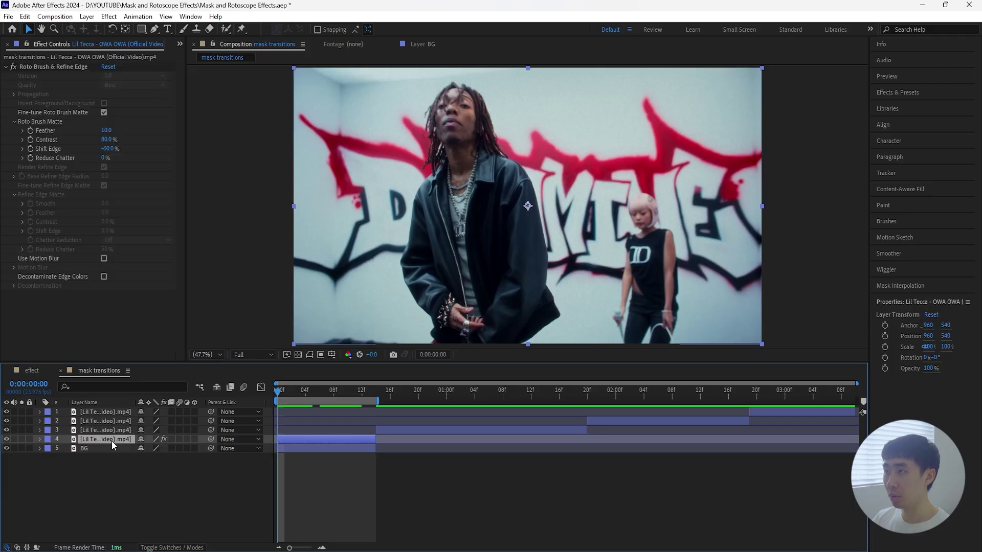
Duplicate the BG layer twice and solo the topmost copy, BG 3.
click(103, 448)
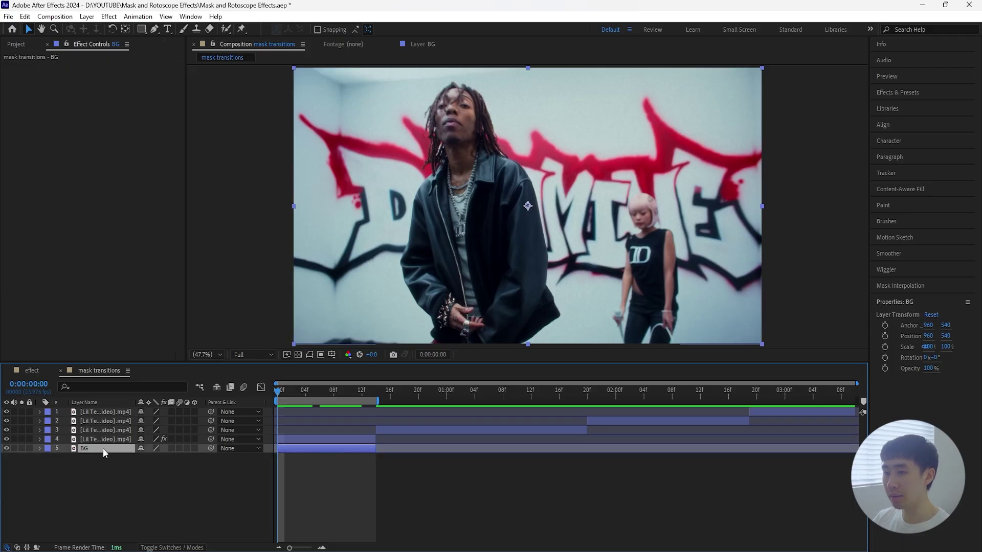
key(ctrl+d)
key(ctrl+d)
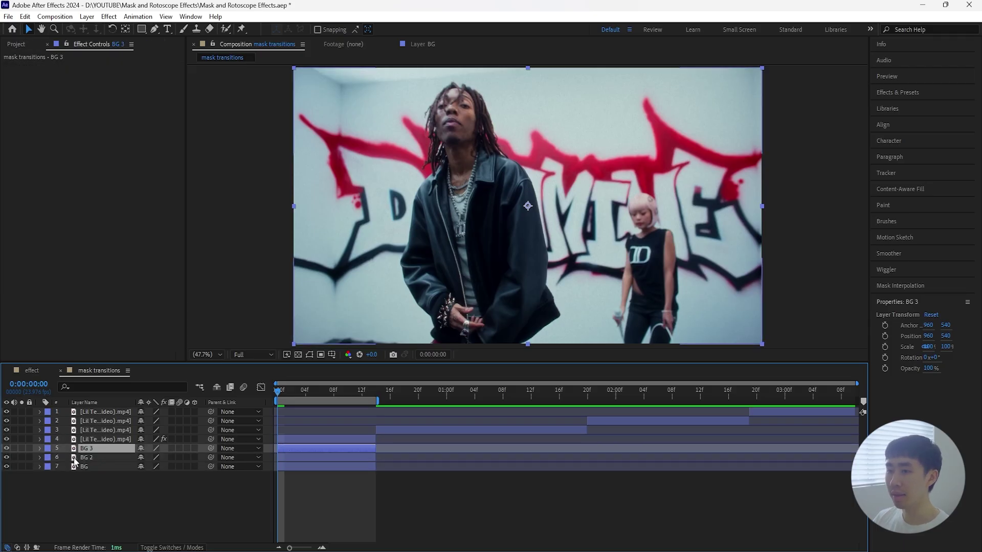
click(22, 449)
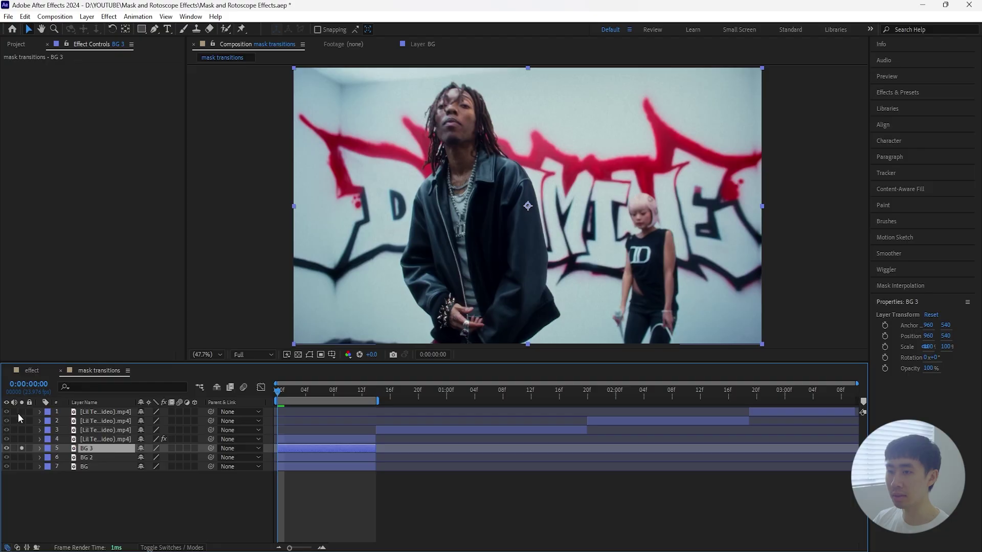
Draw a rectangular mask strip across the man's face on BG 3, using the Proportional Grid as a temporary guide.
key(q)
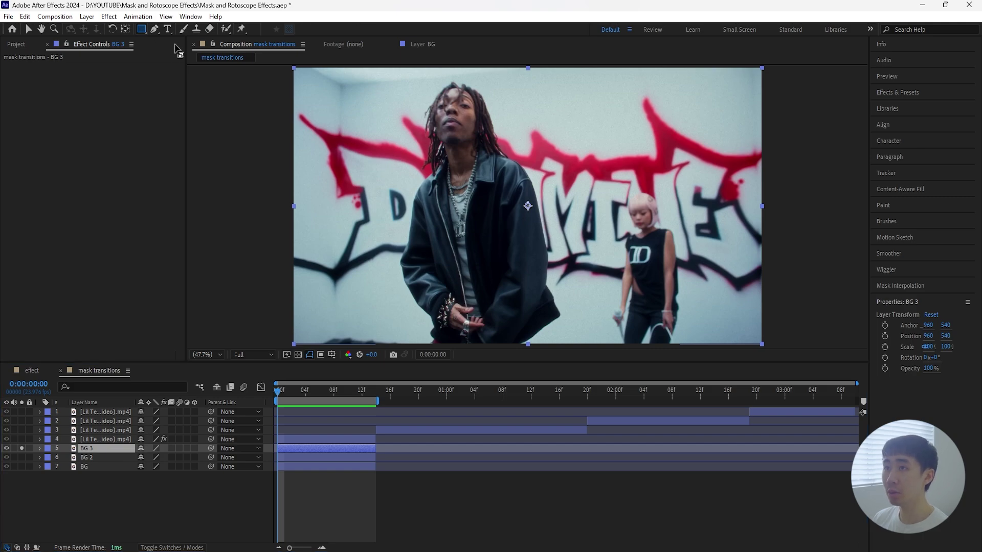
click(331, 354)
click(366, 379)
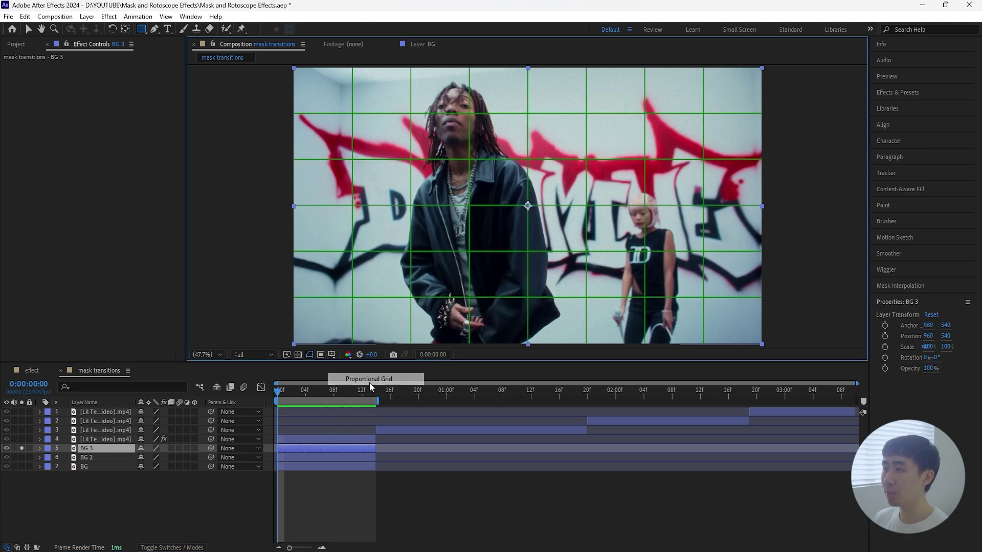
drag(272, 93, 558, 154)
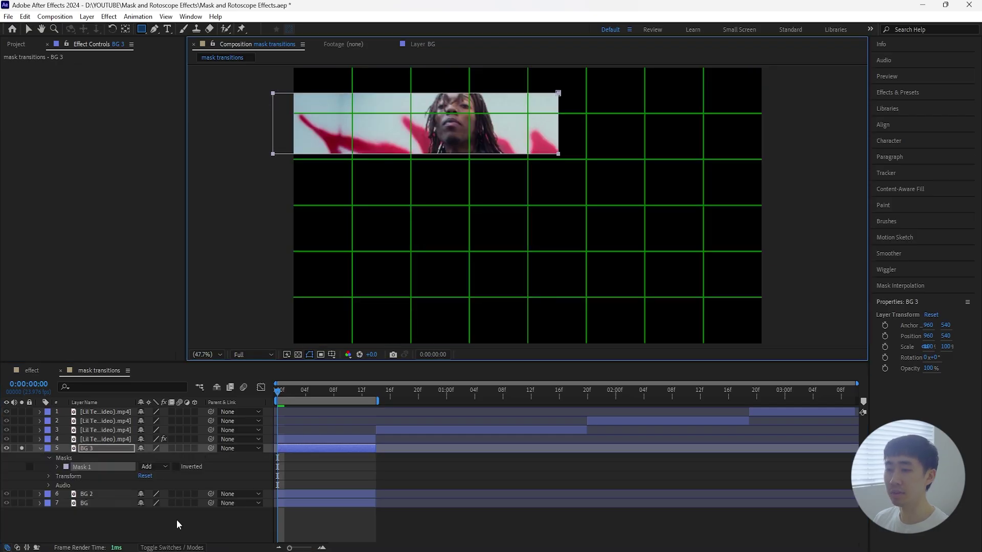
click(321, 354)
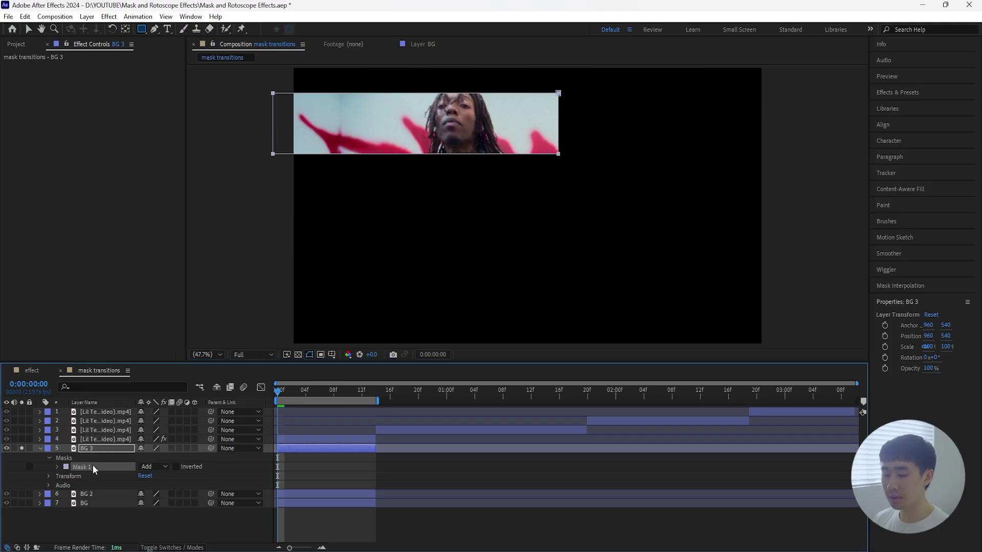
Copy the face-strip mask from BG 3 onto BG 2 and solo BG 2.
click(92, 495)
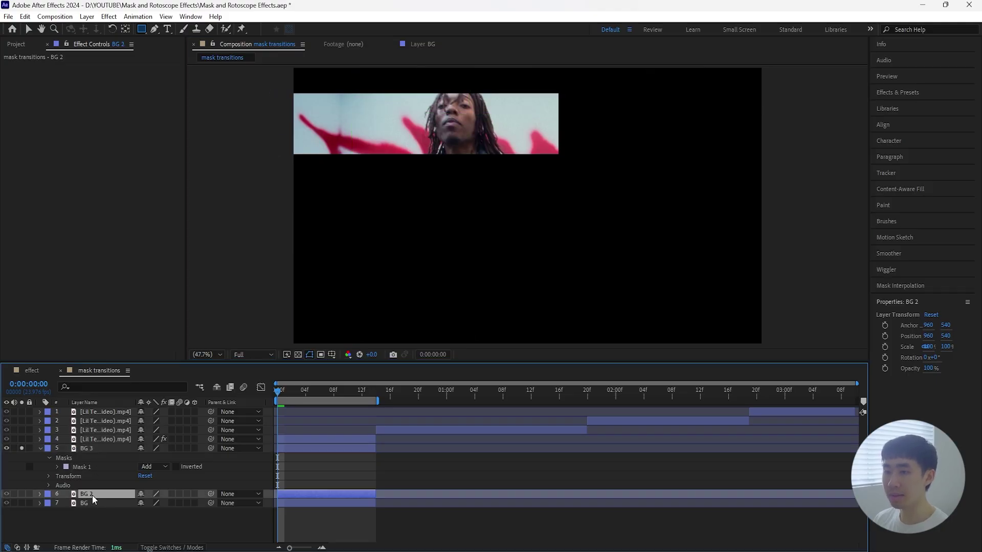
click(22, 493)
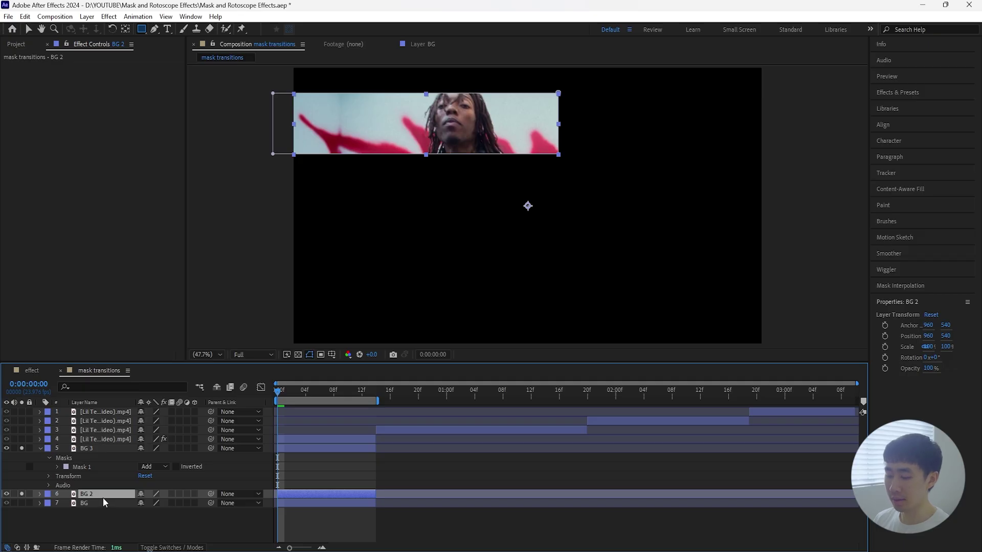
key(p)
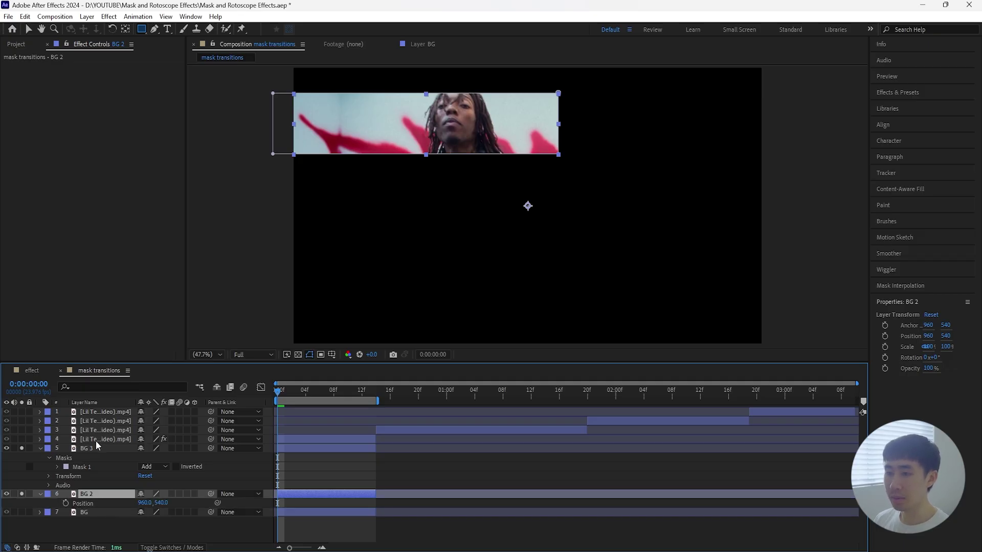
shift+click(97, 441)
key(u)
key(ctrl+shift+a)
Move BG 3 and BG 2 together down to Position Y 635 and turn off their solo state.
click(88, 458)
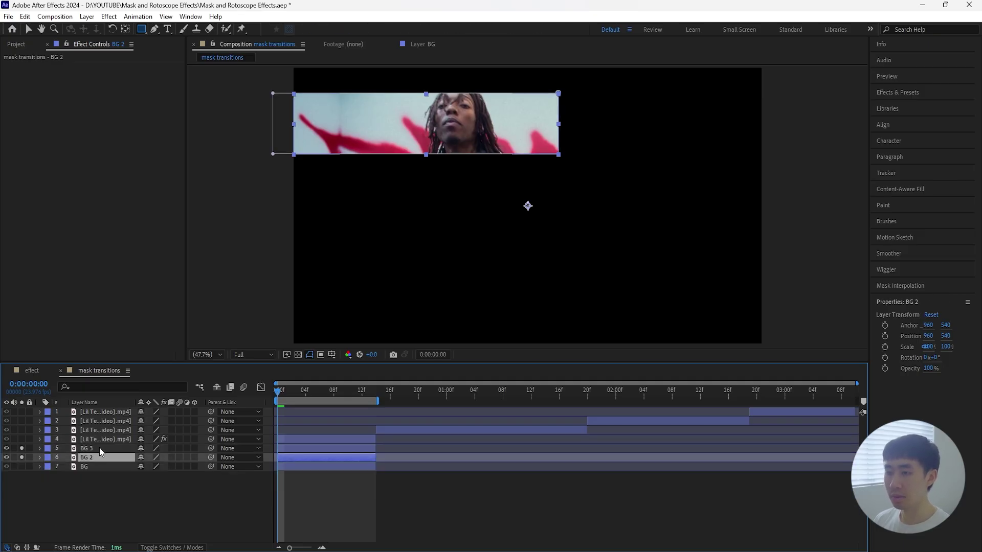
shift+click(99, 447)
key(p)
drag(160, 476, 209, 476)
click(21, 448)
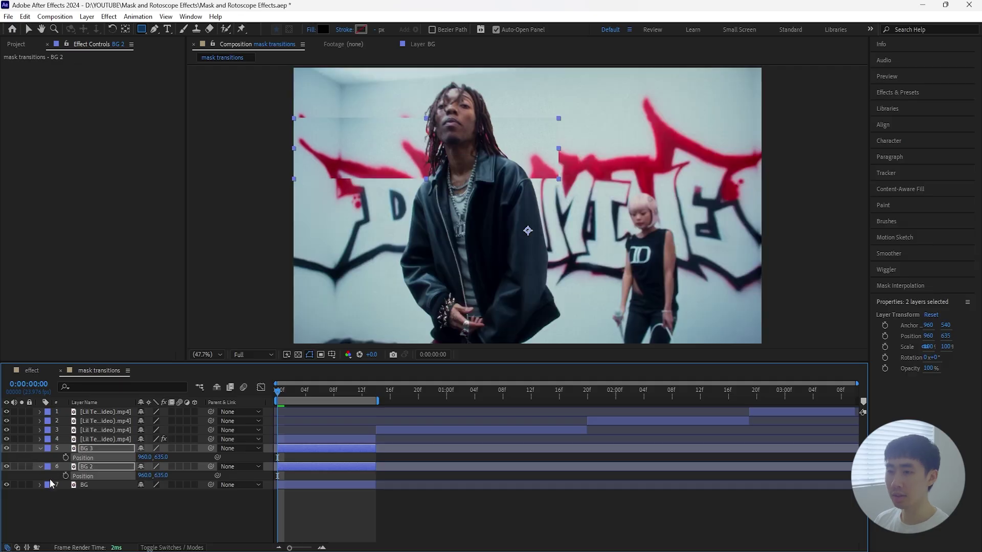
Spread the two face strips apart horizontally, setting Position X to 725 for BG 3 and 1824 for BG 2.
click(143, 500)
click(102, 466)
ctrl+click(105, 448)
click(130, 496)
click(111, 449)
drag(144, 457, 33, 473)
click(95, 467)
drag(148, 476, 575, 465)
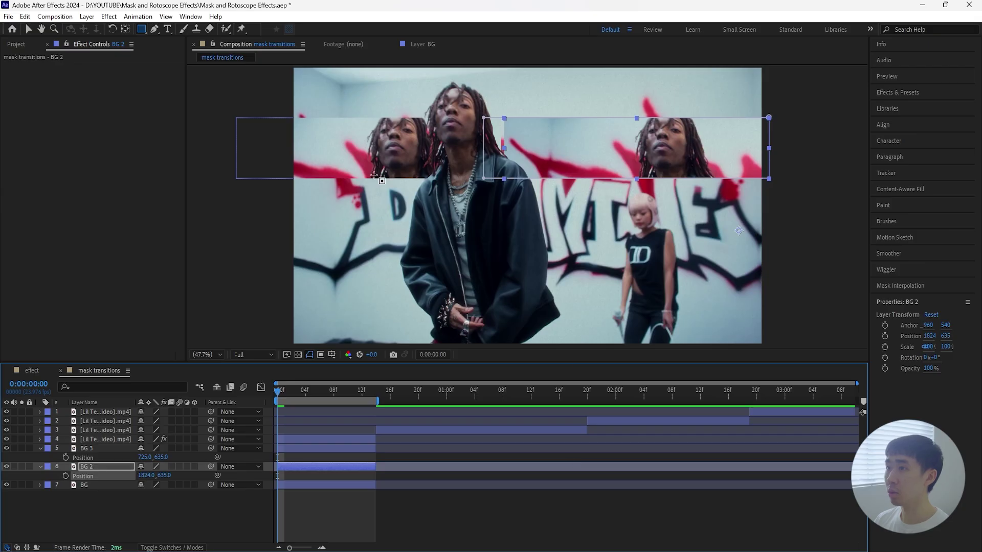
Reposition the strips to 762, 679 for BG 3 and 1807, 679 for BG 2, and preview the result.
key(v)
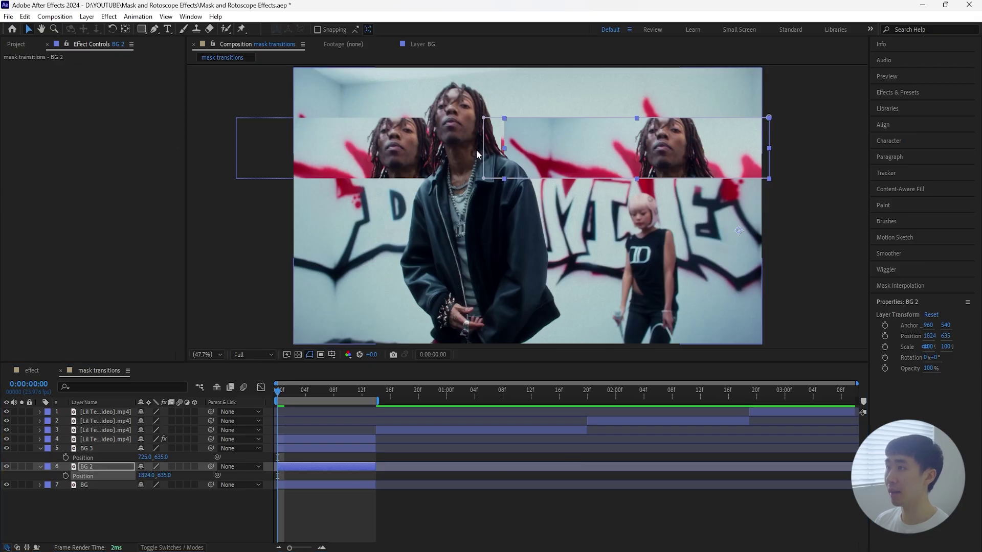
click(131, 456)
drag(144, 456, 182, 458)
shift+click(107, 450)
key(F2)
key(space)
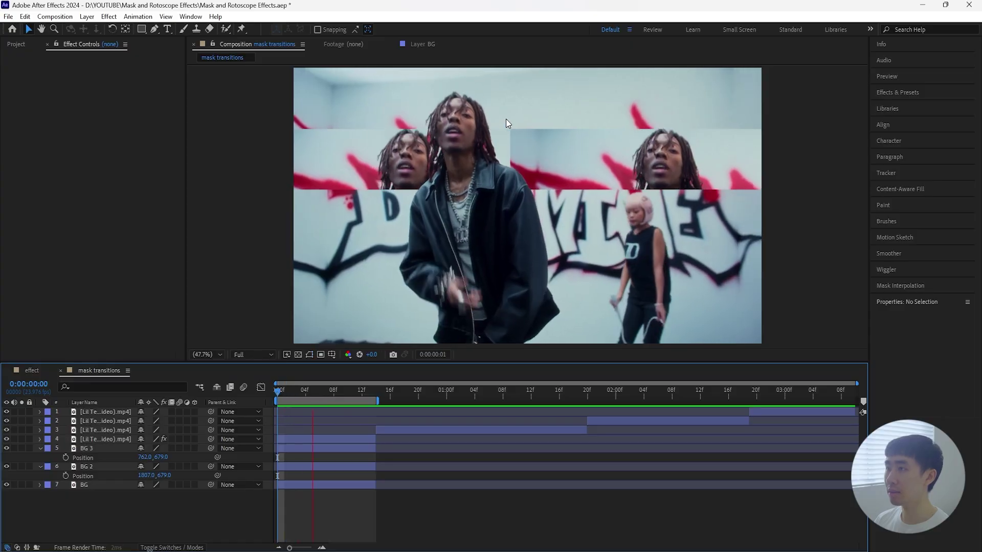
Extend the work area to the end of the second clip and place the playhead at 0:00:00:14.
click(292, 391)
drag(300, 391, 588, 402)
click(418, 393)
drag(427, 399, 377, 434)
Duplicate the second clip and turn the upper copy into a freeze frame at 0:00:00:14.
click(379, 434)
key(ctrl+d)
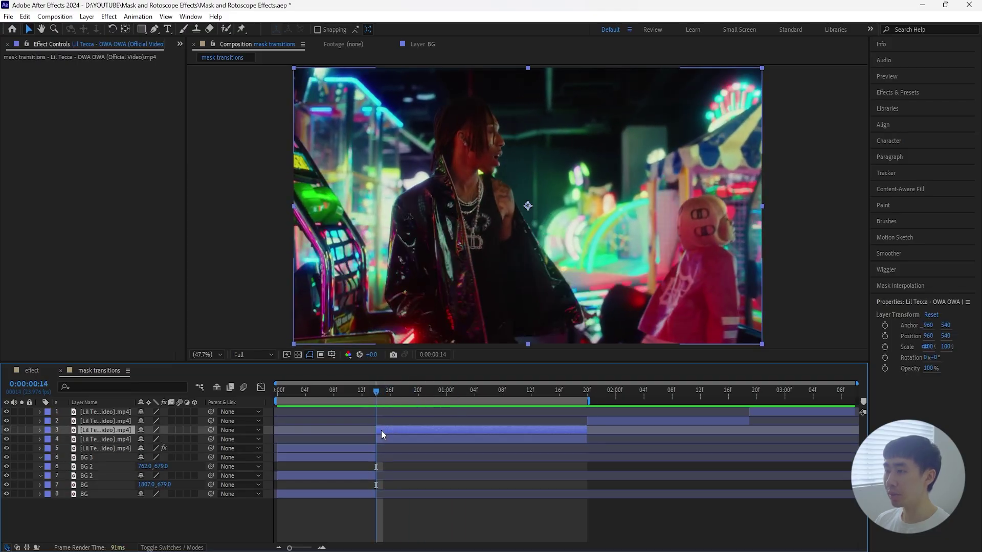
right_click(122, 429)
mouse_move(205, 165)
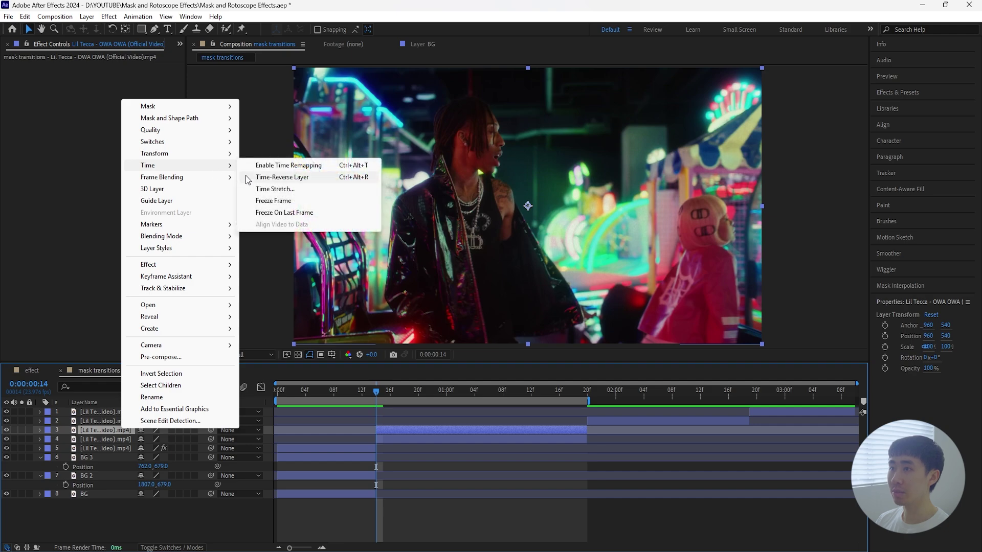
click(315, 200)
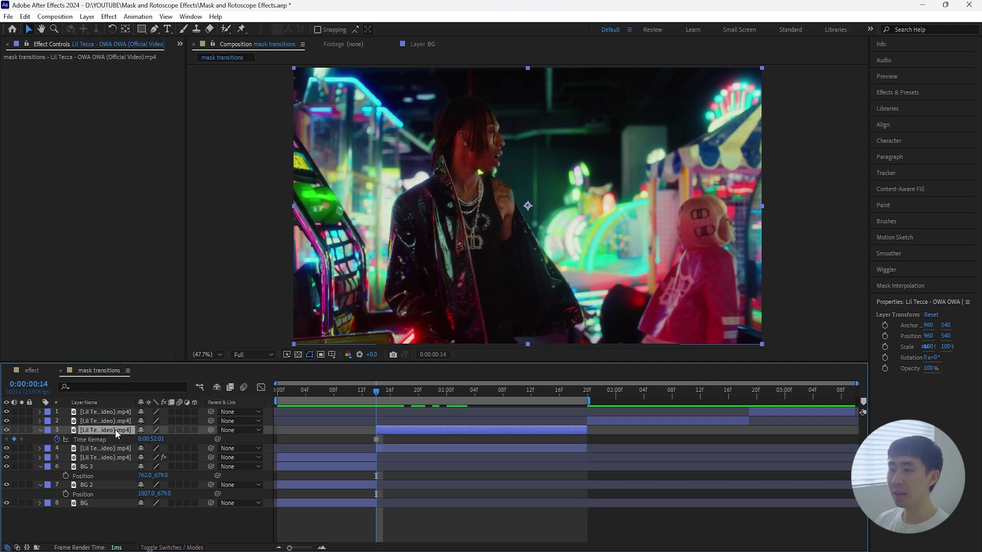
click(400, 448)
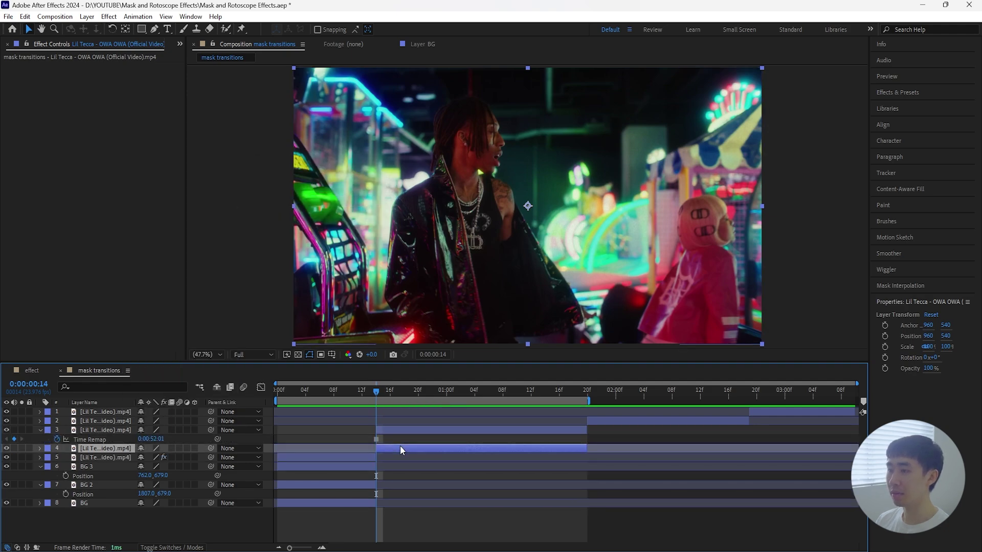
Trim the freeze frame to end at 0:00:00:16, then shift it to start at 0:00:00:12.
drag(379, 392, 378, 443)
click(481, 430)
drag(586, 430, 382, 427)
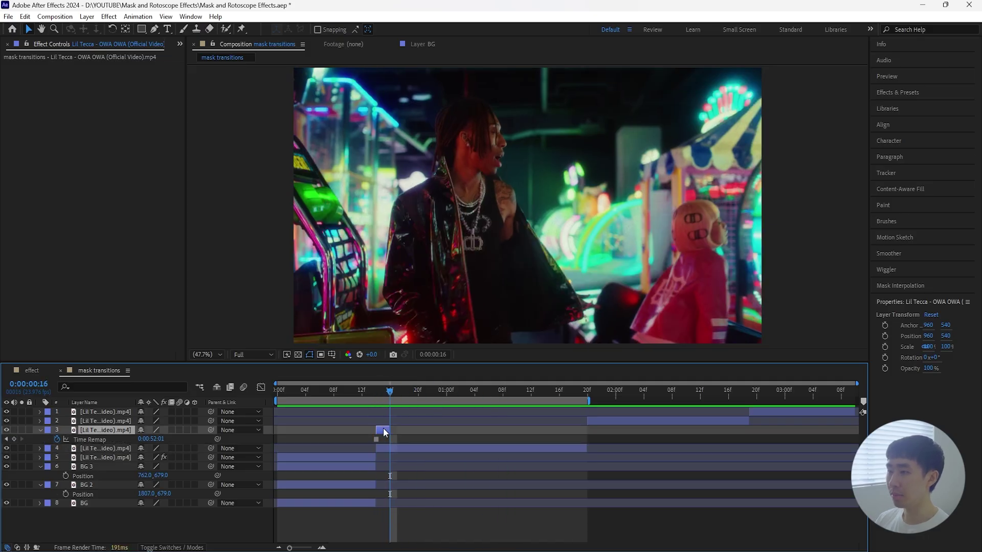
mouse_move(373, 390)
mouse_down()
mouse_move(364, 395)
mouse_move(373, 394)
mouse_up()
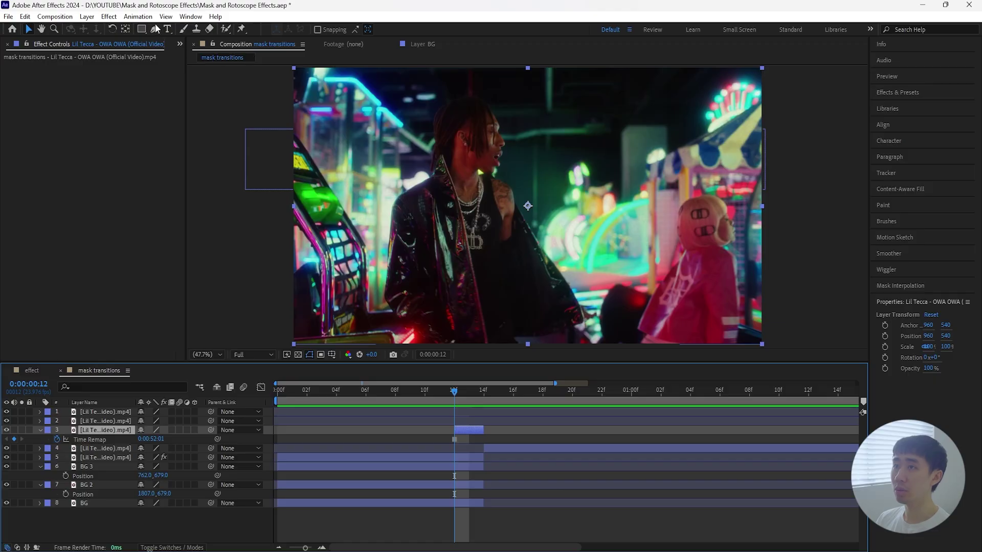
Cut out the performer on the freeze frame with a Pen tool mask, using 2-pixel feather and -2-pixel expansion, with mask outlines hidden.
click(155, 29)
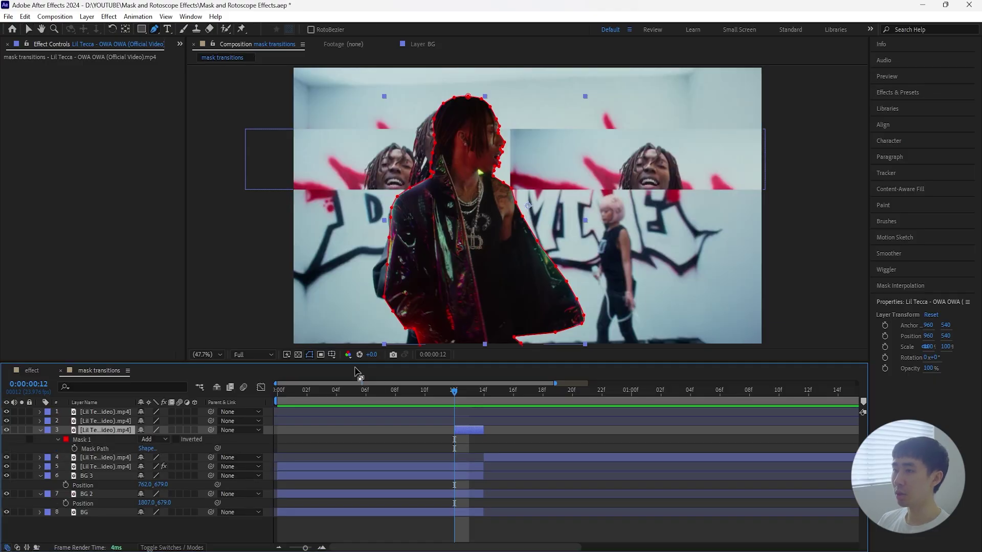
click(310, 353)
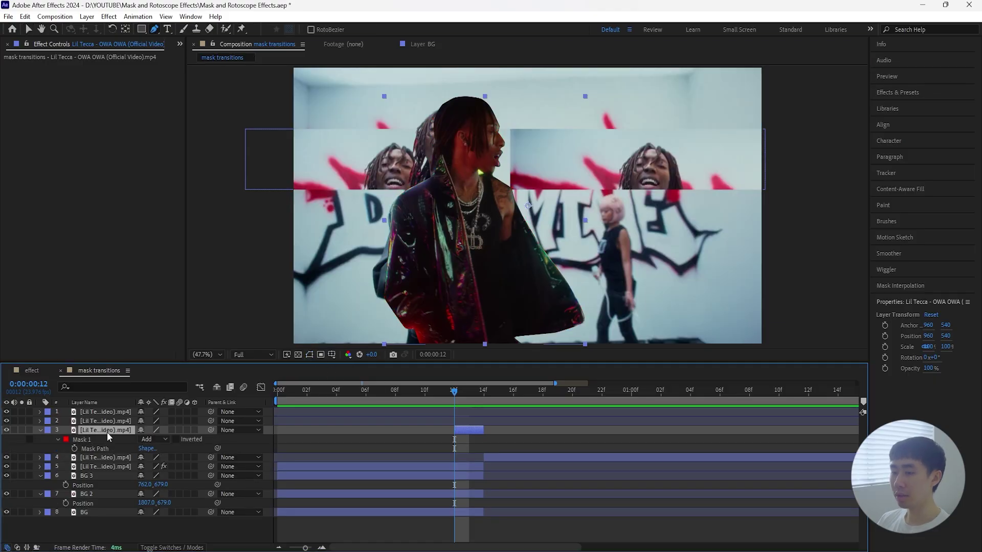
key(m)
key(m)
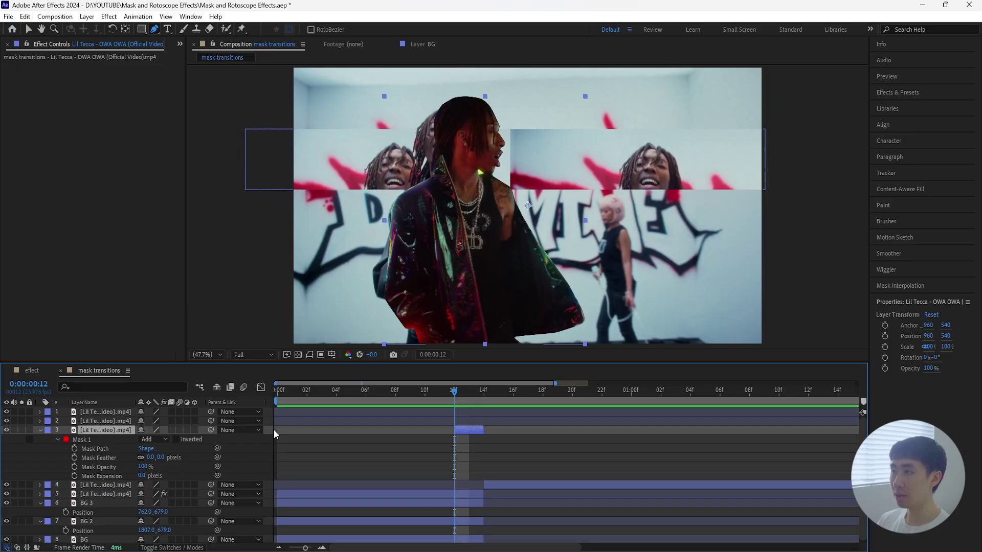
drag(161, 457, 191, 447)
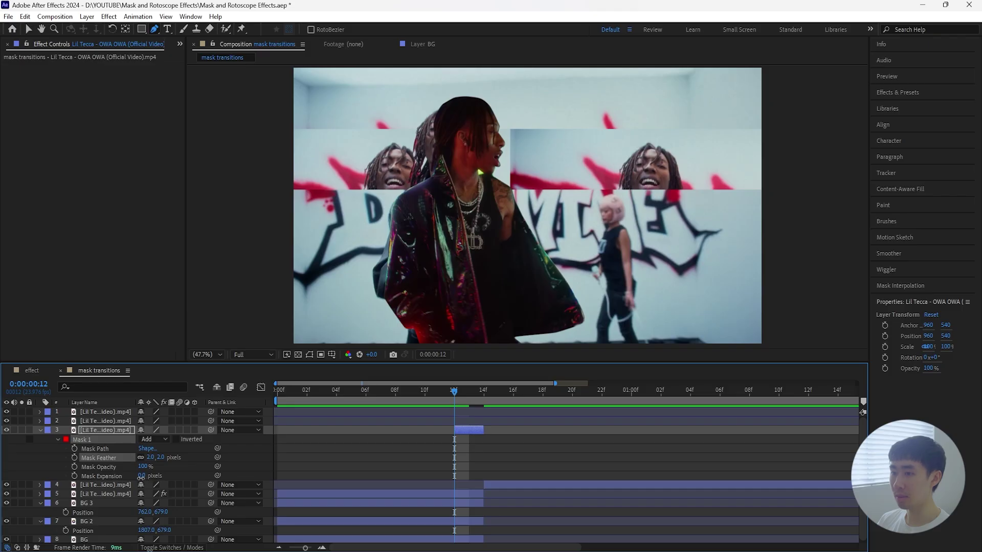
drag(141, 476, 131, 476)
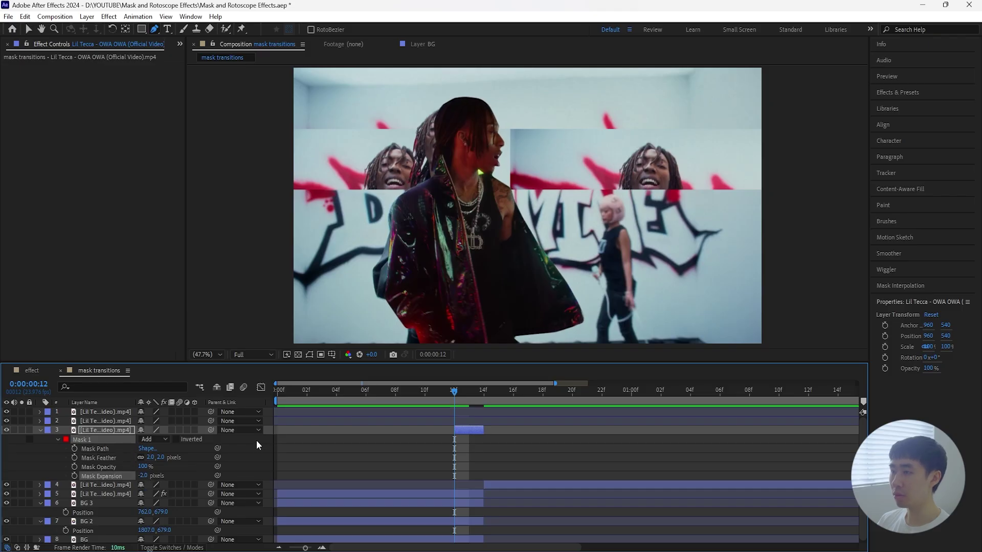
click(310, 355)
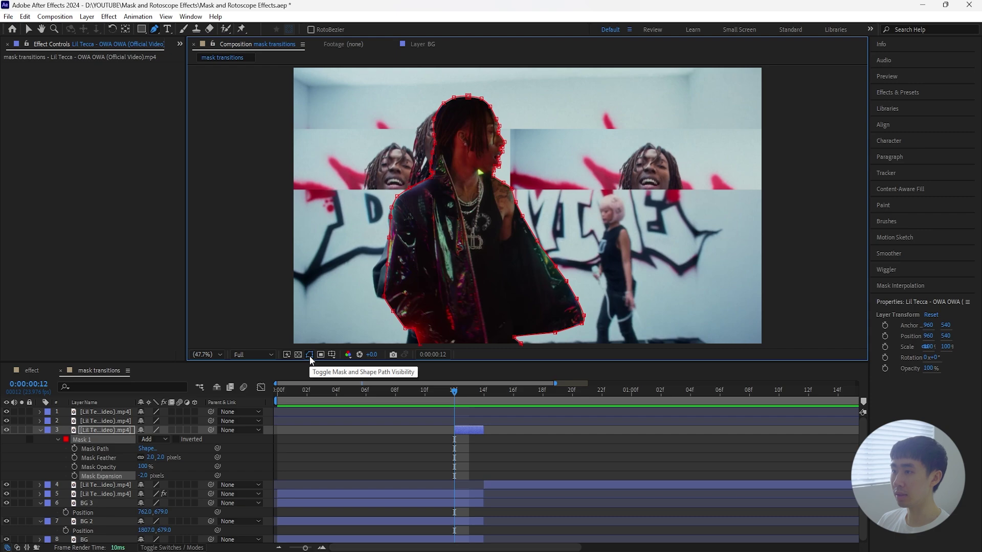
click(309, 355)
click(94, 432)
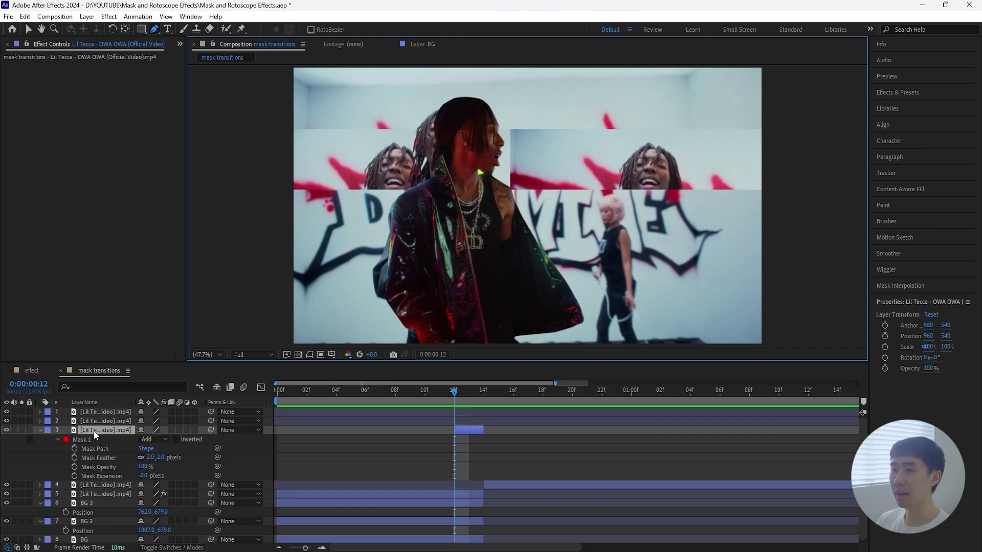
Move the performer cutout to start at 0:00:00:10 and place a duplicate of it directly after, from 0:00:00:12.
drag(452, 391, 468, 432)
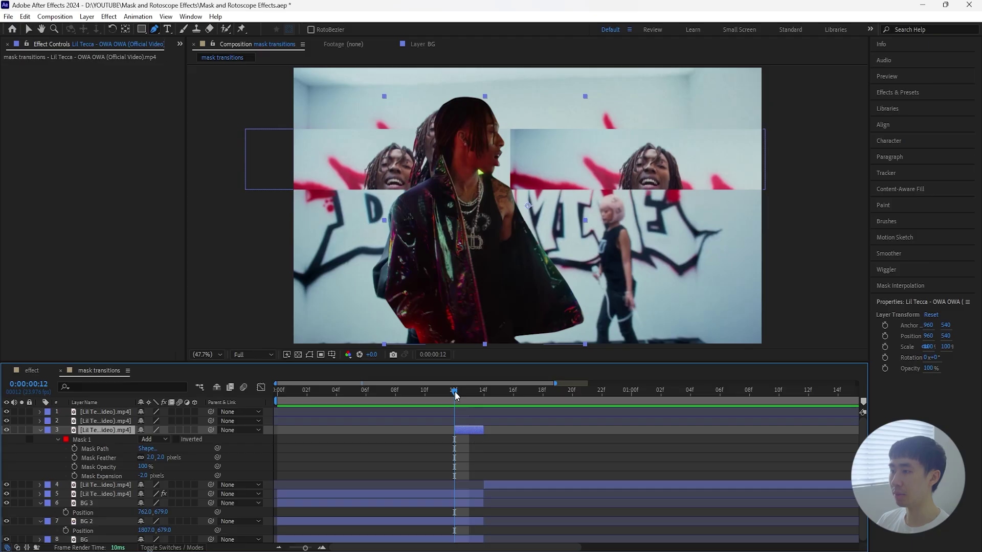
drag(455, 392, 424, 396)
key([)
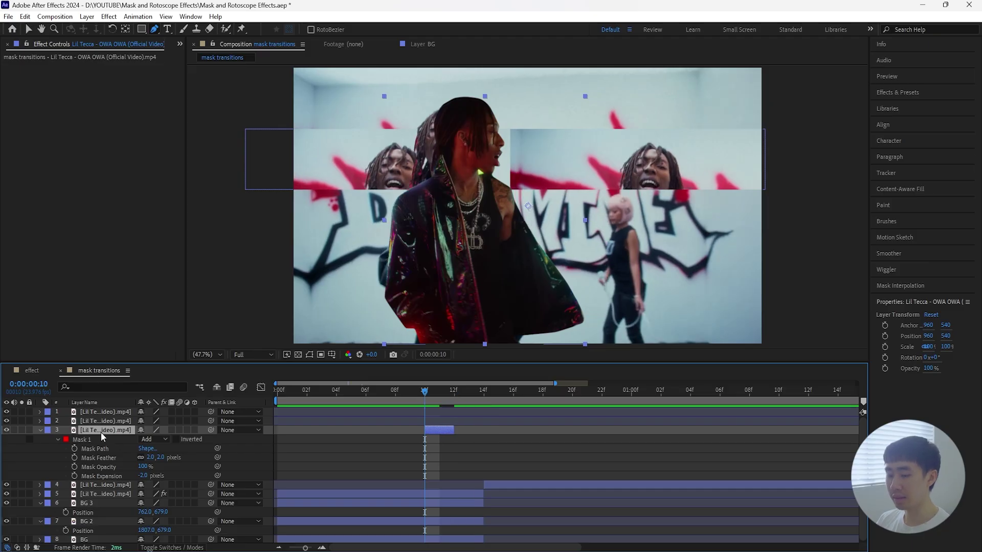
key(ctrl+d)
drag(439, 431, 454, 431)
drag(426, 394, 454, 397)
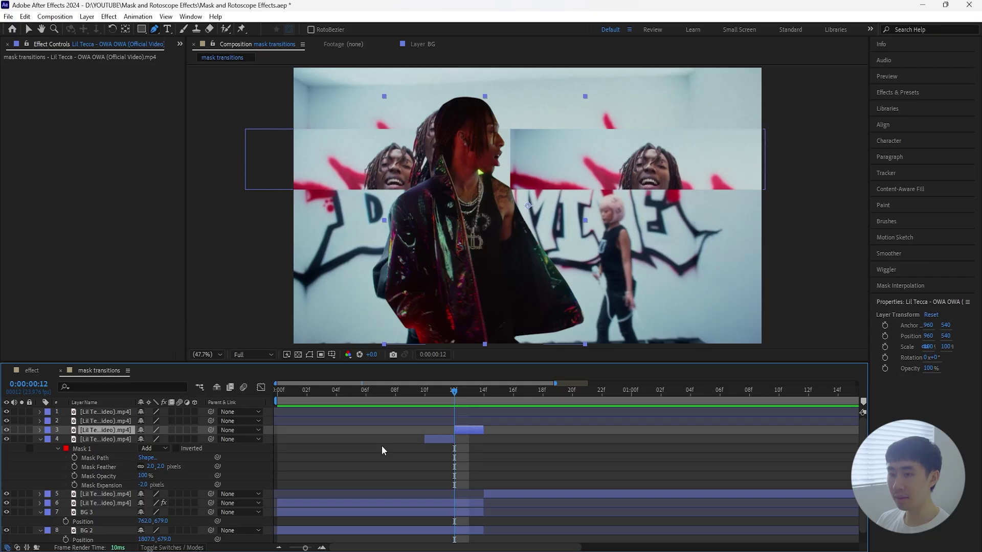
Set the duplicated cutout's mask mode to Subtract and preview the first transition.
key(m)
click(152, 440)
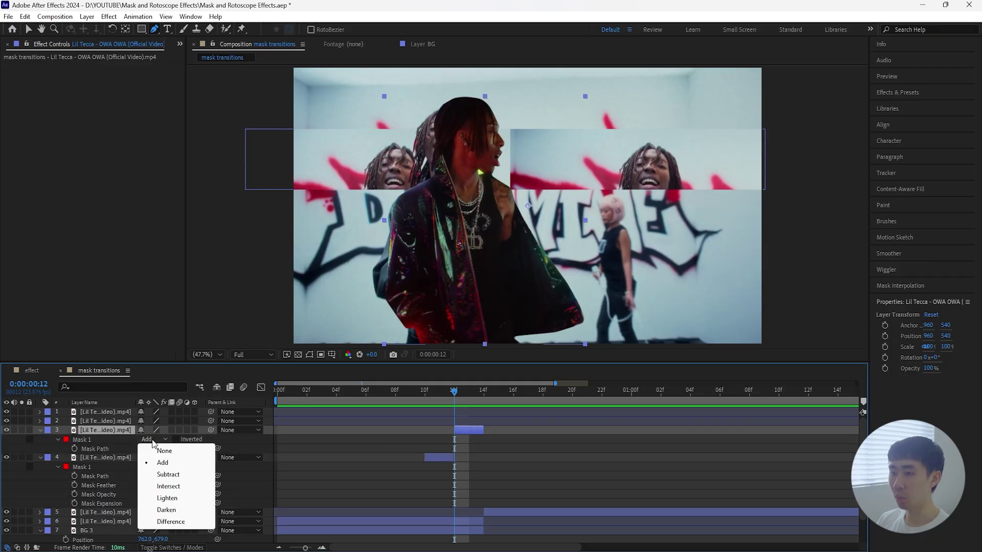
click(183, 474)
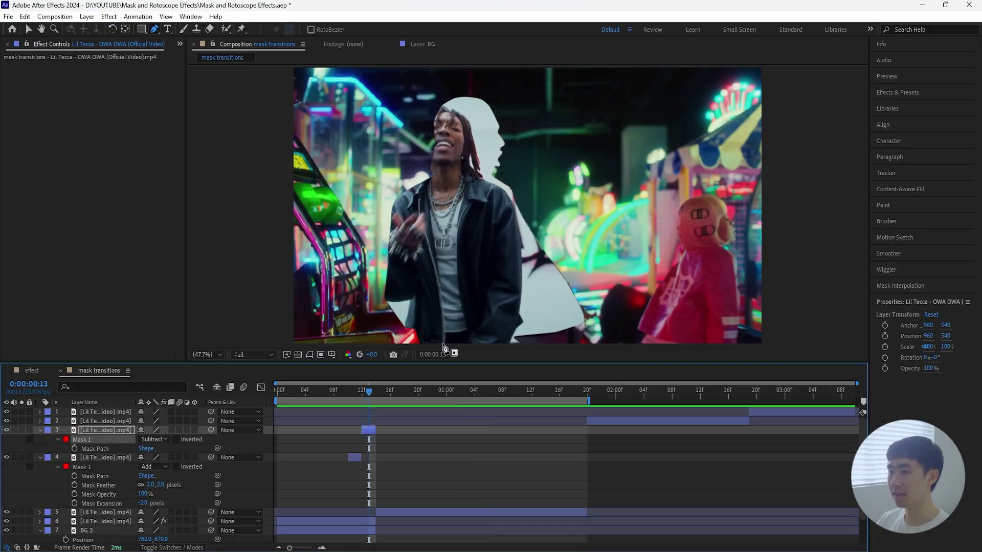
key(Home)
key(space)
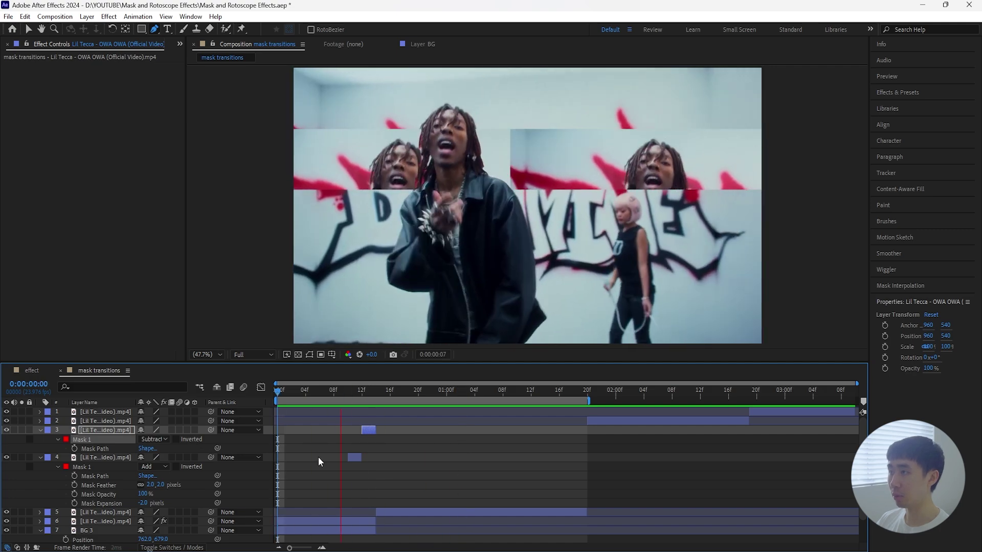
click(380, 391)
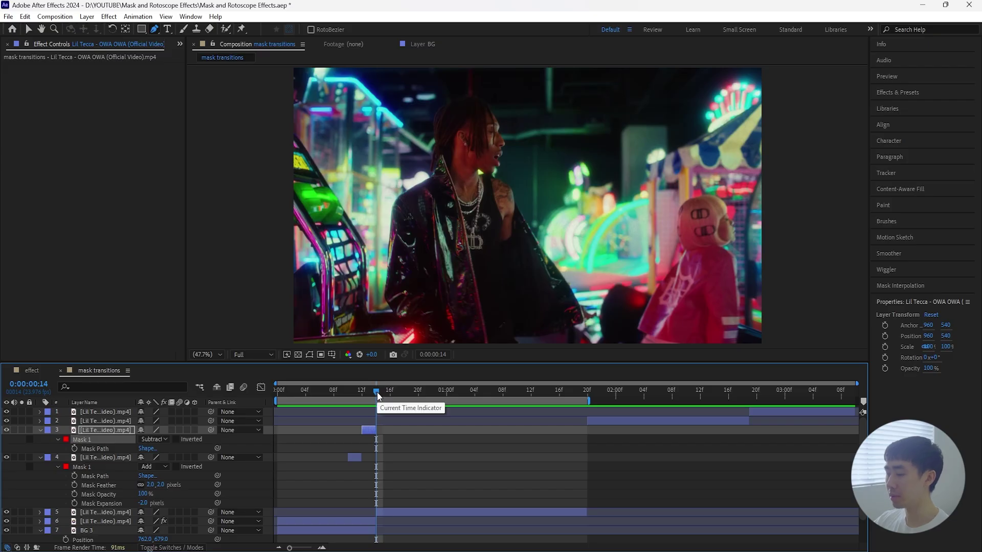
key(space)
Collapse the cutout layers and move the third clip to start at 0:00:00:22.
click(40, 431)
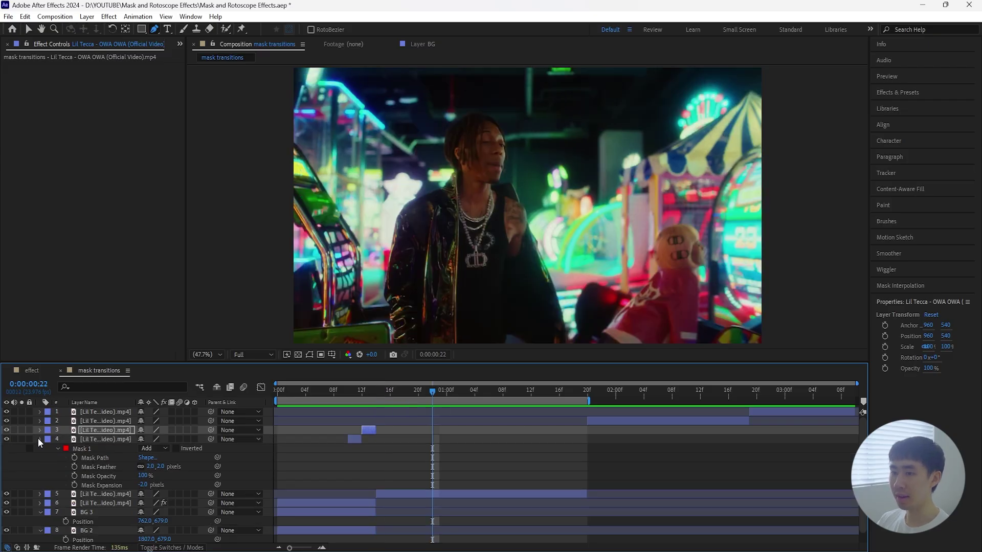
click(40, 439)
drag(608, 420, 455, 435)
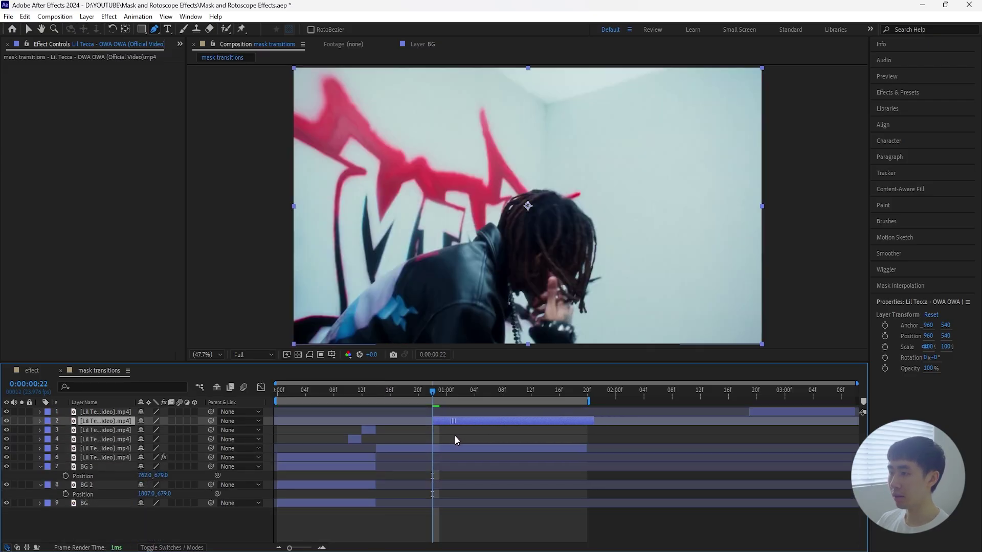
click(458, 449)
click(443, 420)
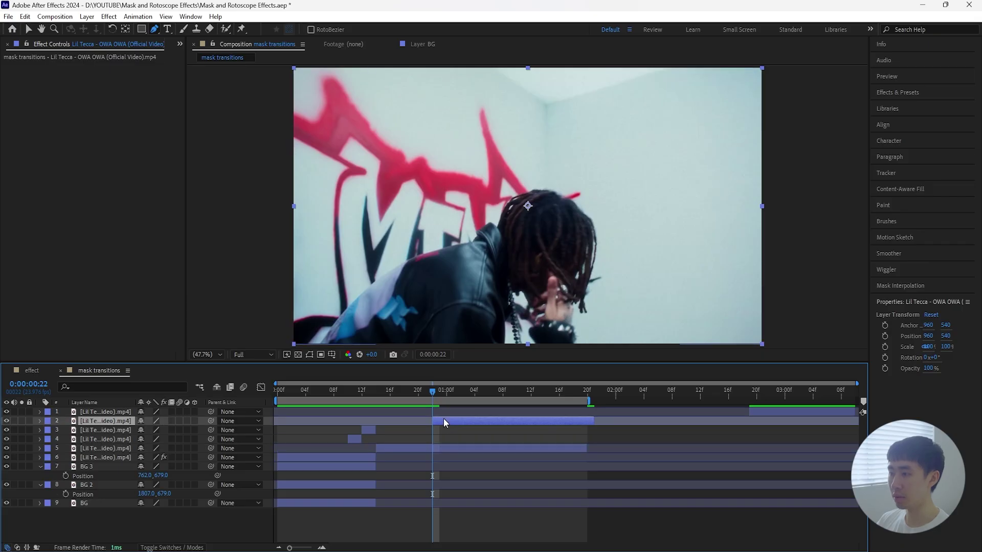
Duplicate the third clip, turn the upper copy into a freeze frame at 0:00:00:22 and trim it to two frames.
key(ctrl+d)
right_click(443, 418)
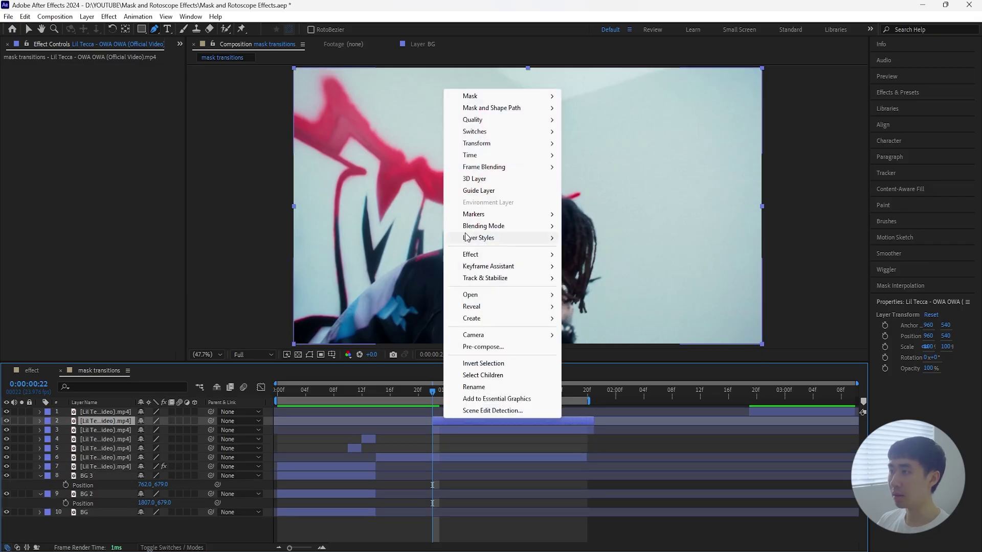
mouse_move(514, 155)
click(647, 190)
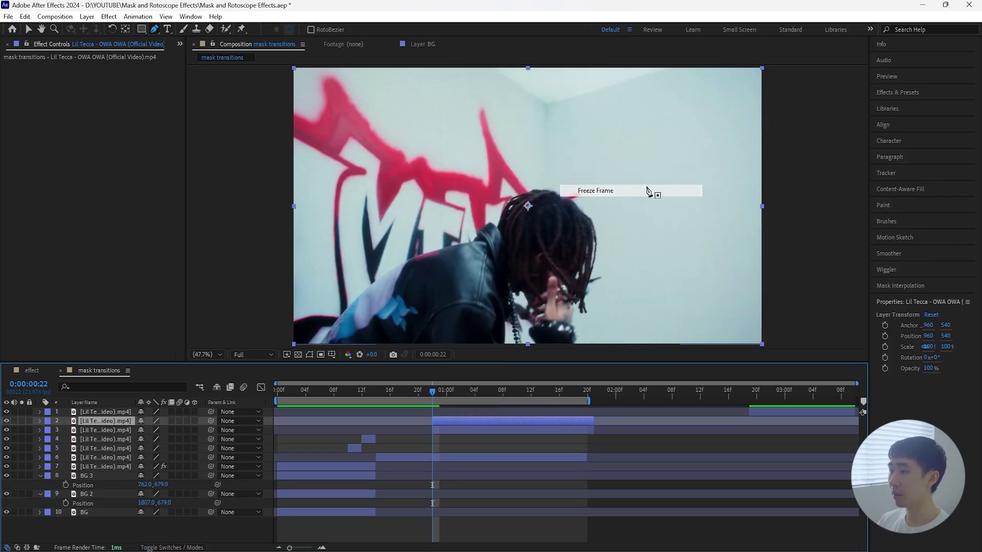
drag(594, 419, 446, 420)
Mask the bent-over performer on the third clip's freeze frame and move the cutout to start at 0:00:00:20.
key(v)
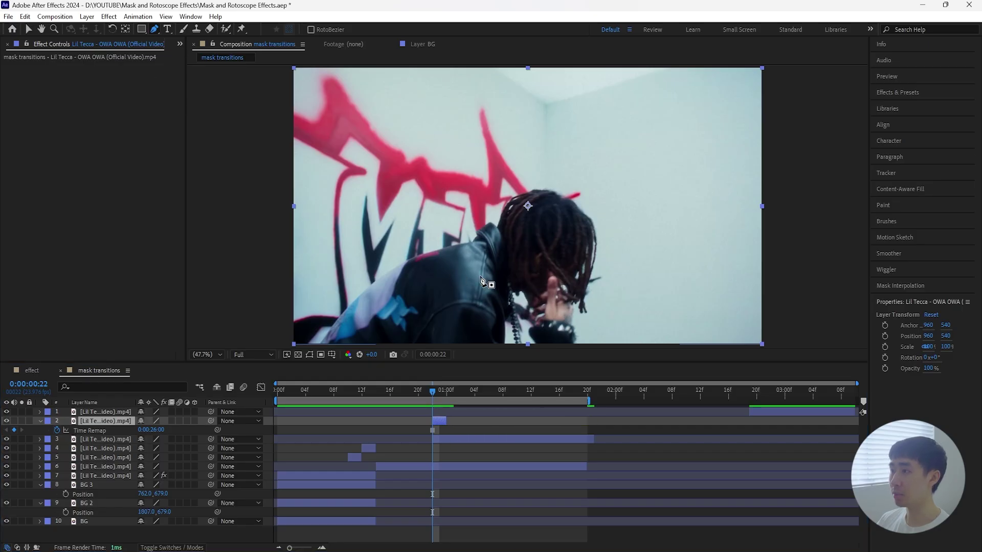
key(ctrl+v)
key(equal)
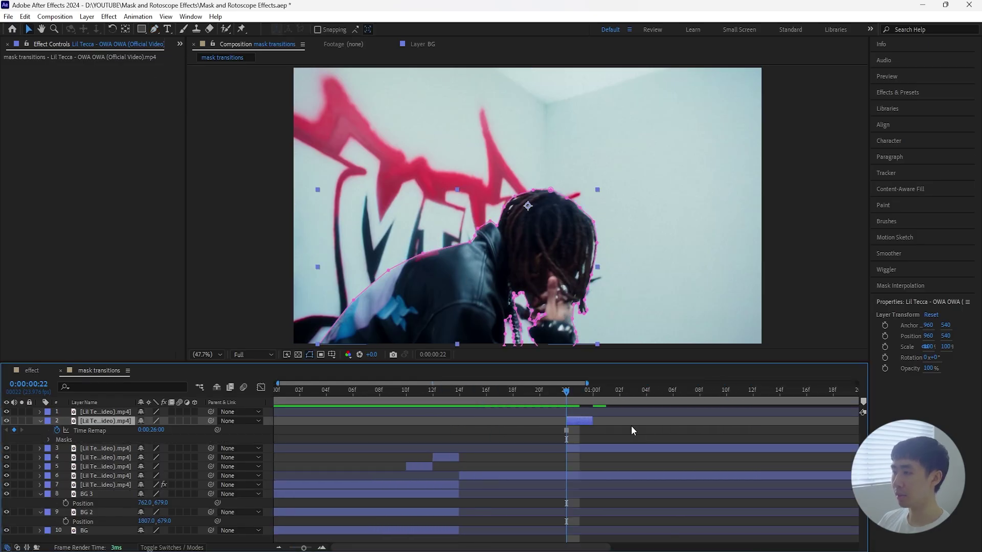
drag(580, 421, 535, 399)
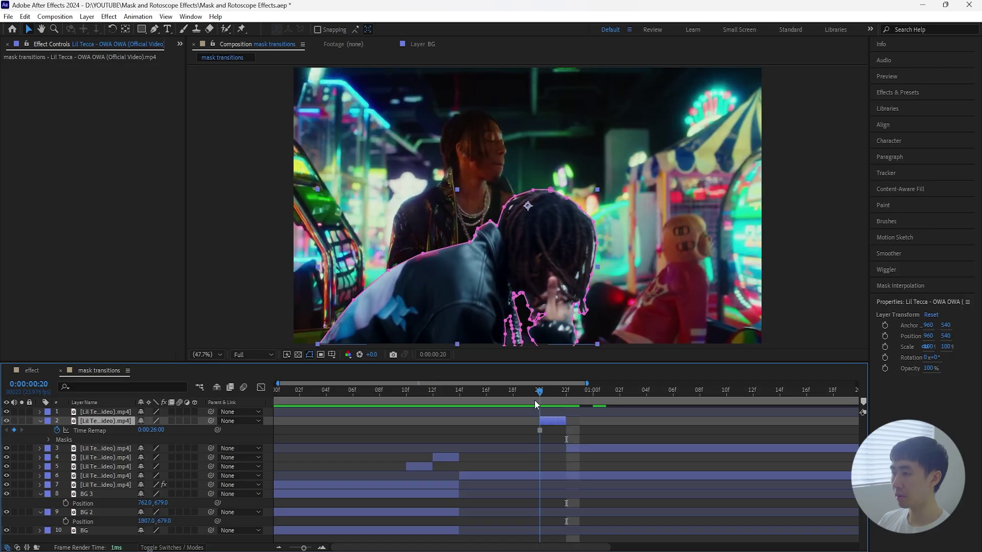
Hide the mask outlines and give the bent-over performer's mask 3-pixel feather and -5-pixel expansion.
key(m)
key(m)
key(m)
key(m)
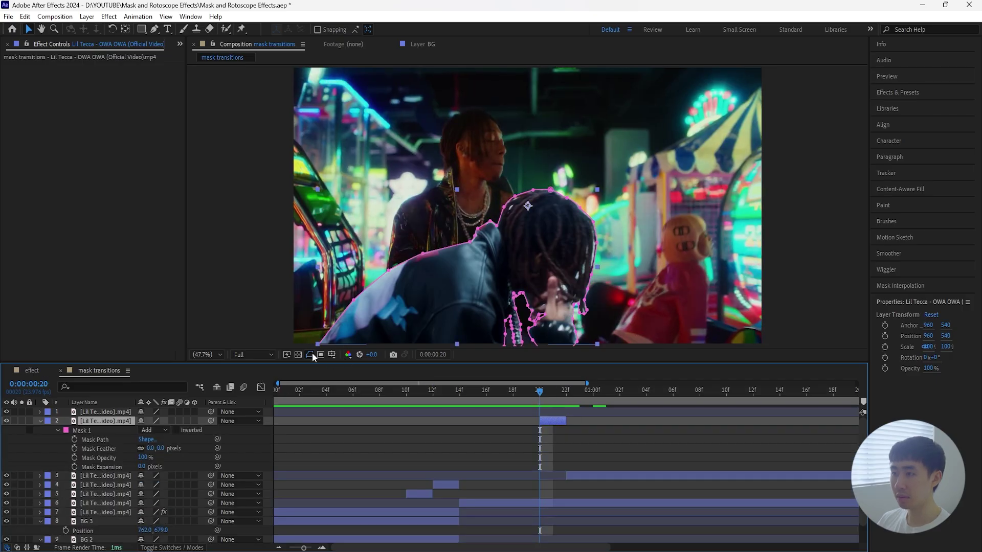
click(309, 354)
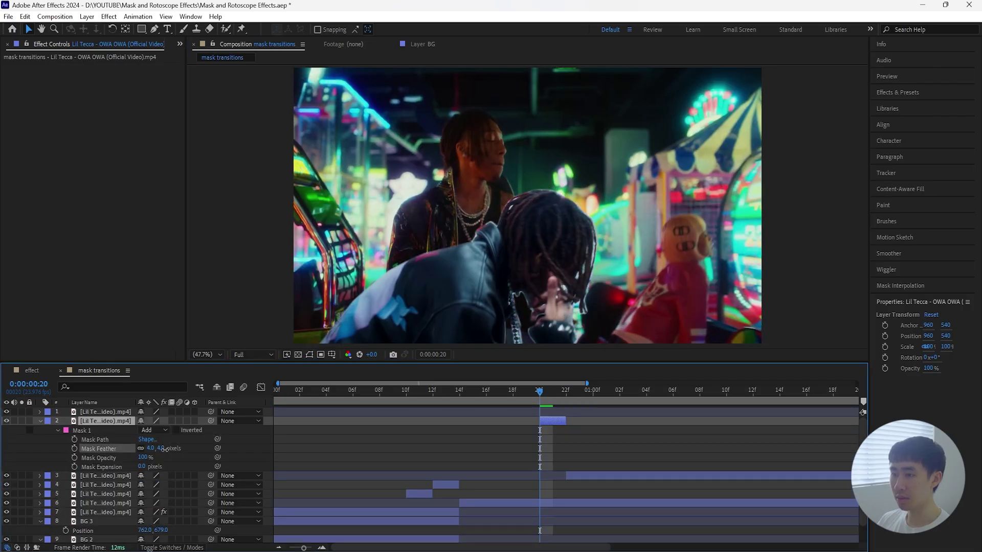
drag(144, 467, 138, 469)
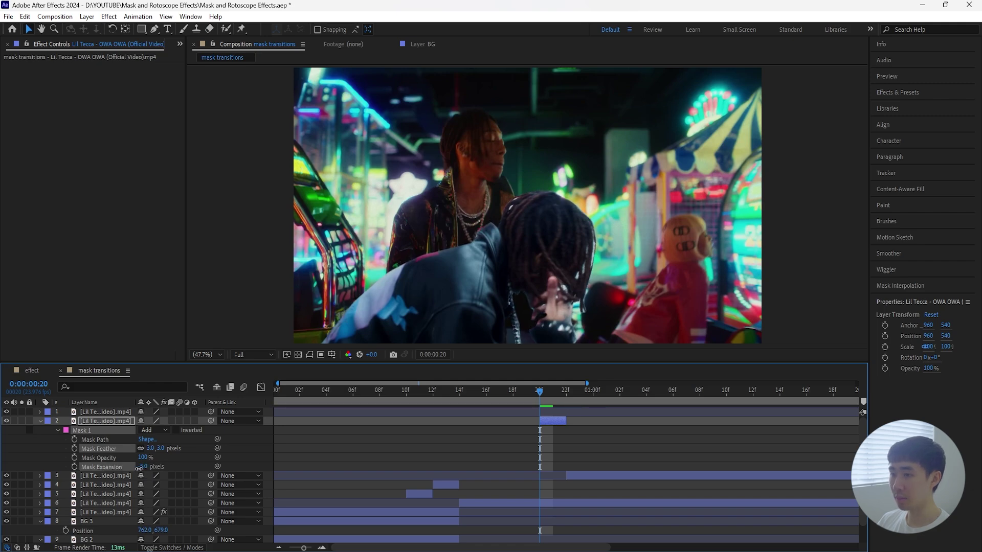
Move the bent-over performer cutout to start at 0:00:00:18 and step through the frames leading up to it.
drag(559, 420, 460, 428)
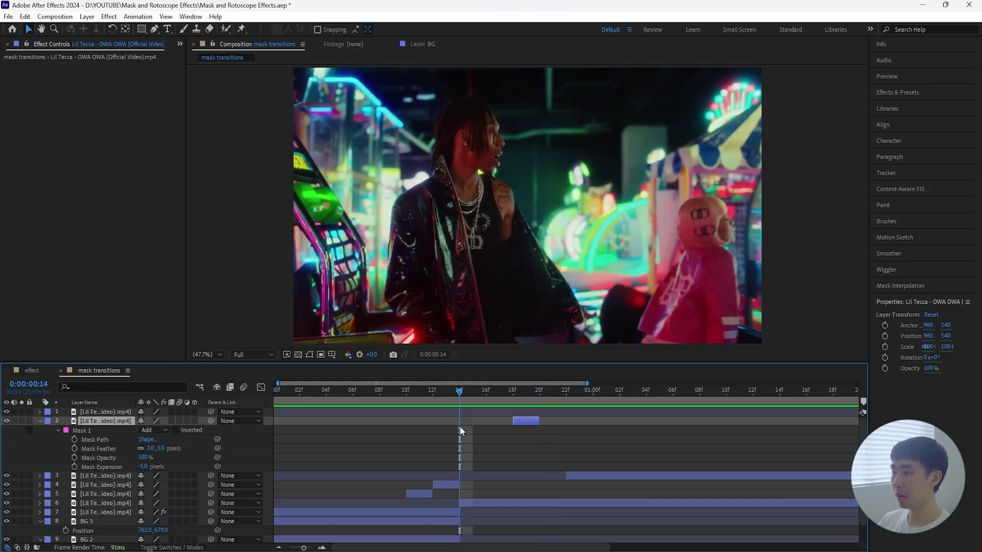
click(452, 484)
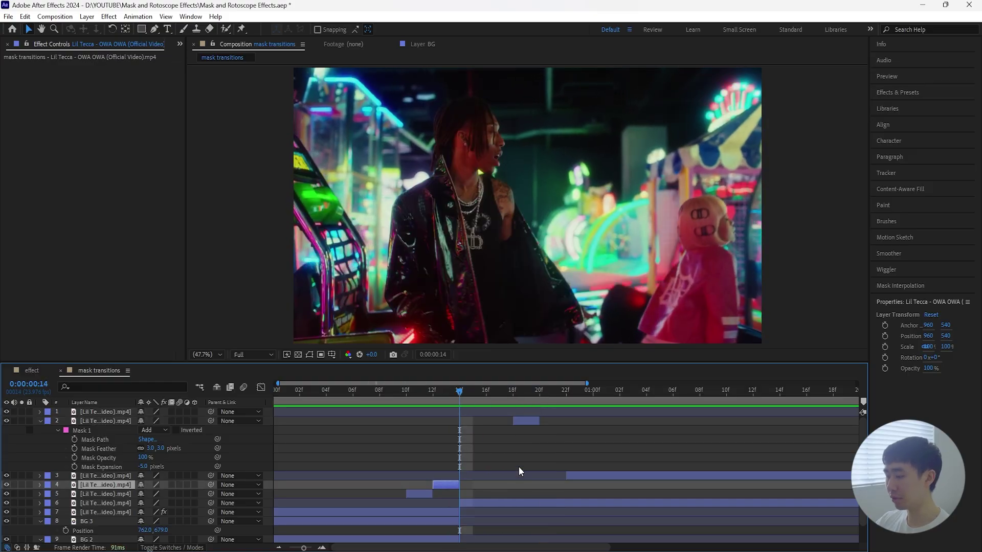
key(Page_Down)
key(Page_Down)
key(Page_Down)
key(Page_Down)
key(Page_Down)
key(Page_Down)
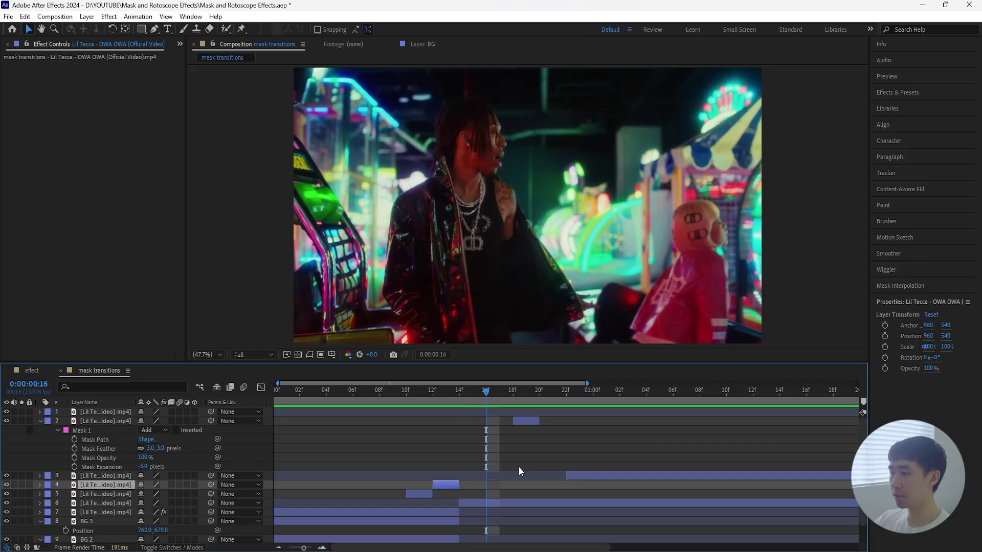
Duplicate the bent-over performer cutout, start the copy at 0:00:00:20 and set its mask mode to Subtract.
click(531, 418)
key(ctrl+d)
key(bracketleft)
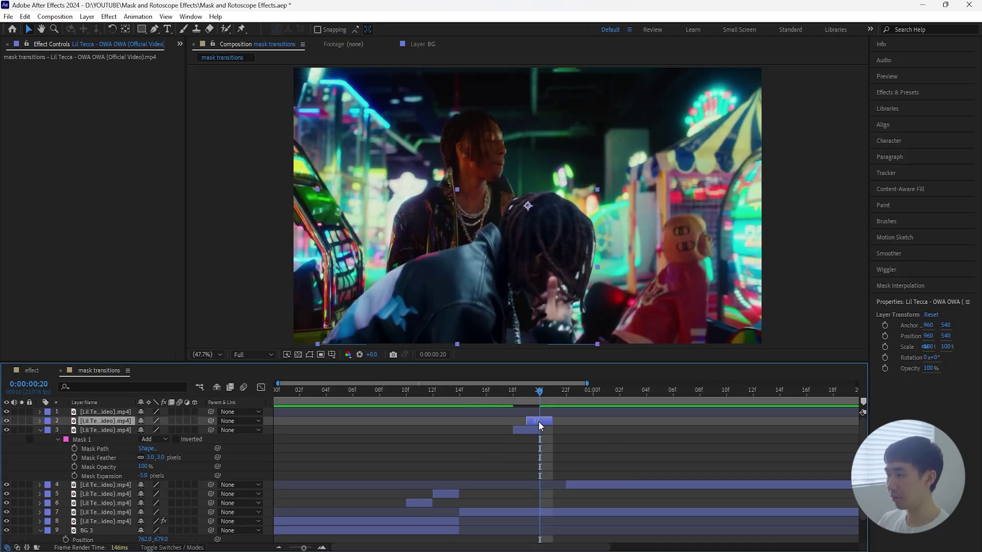
key(ctrl+v)
click(153, 430)
click(182, 465)
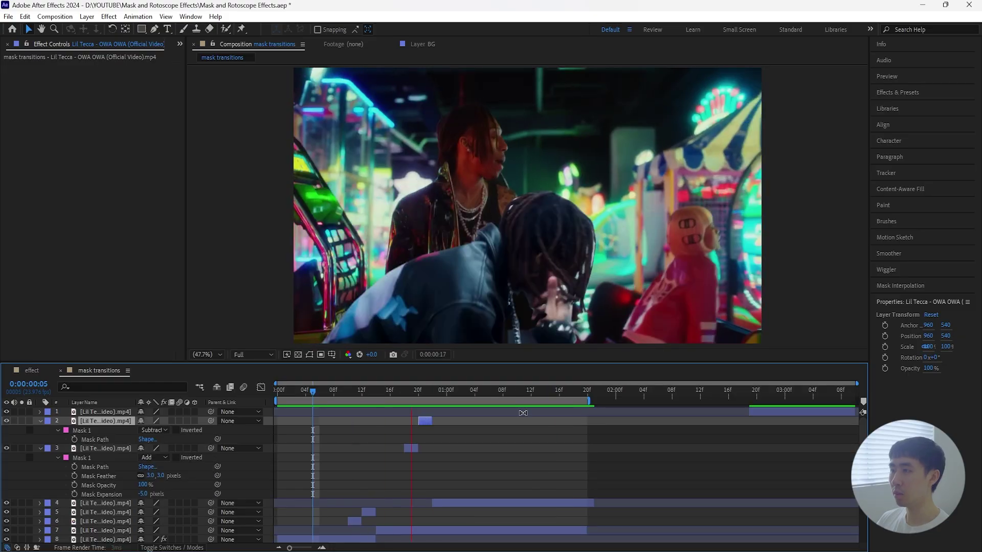
Preview both cutout transitions from the start of the composition and check the third clip from 0:00:00:22.
key(space)
drag(383, 391, 277, 391)
key(space)
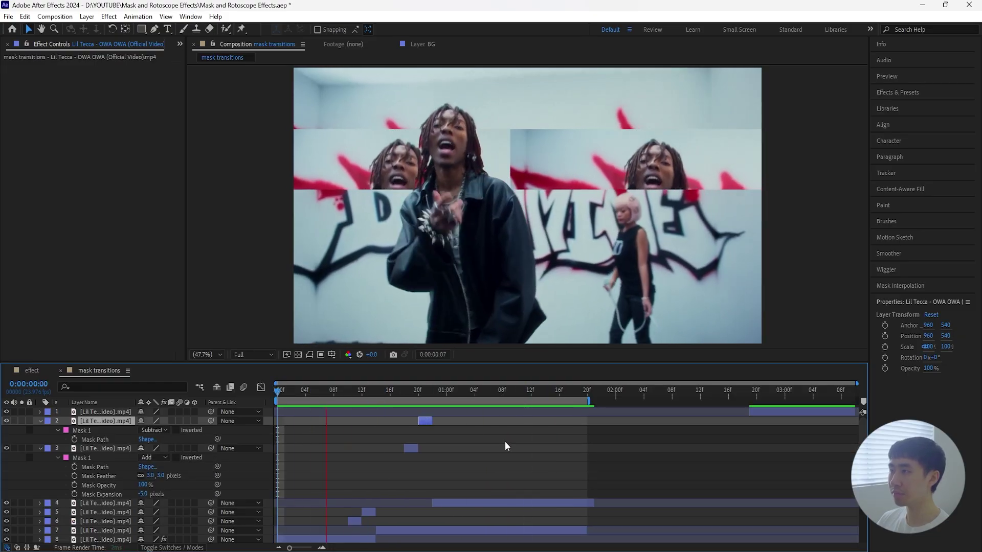
key(space)
key(space)
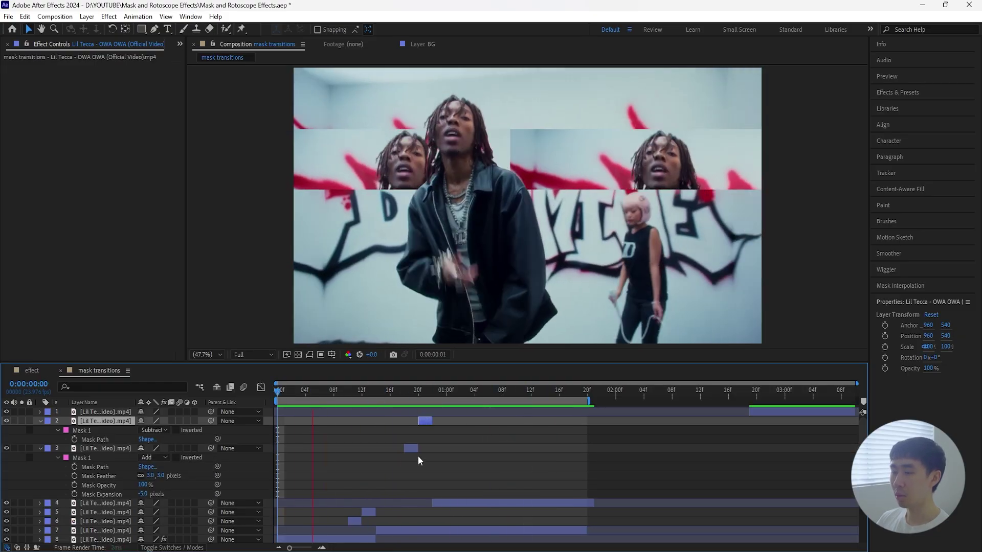
click(467, 394)
drag(458, 394, 432, 394)
key(space)
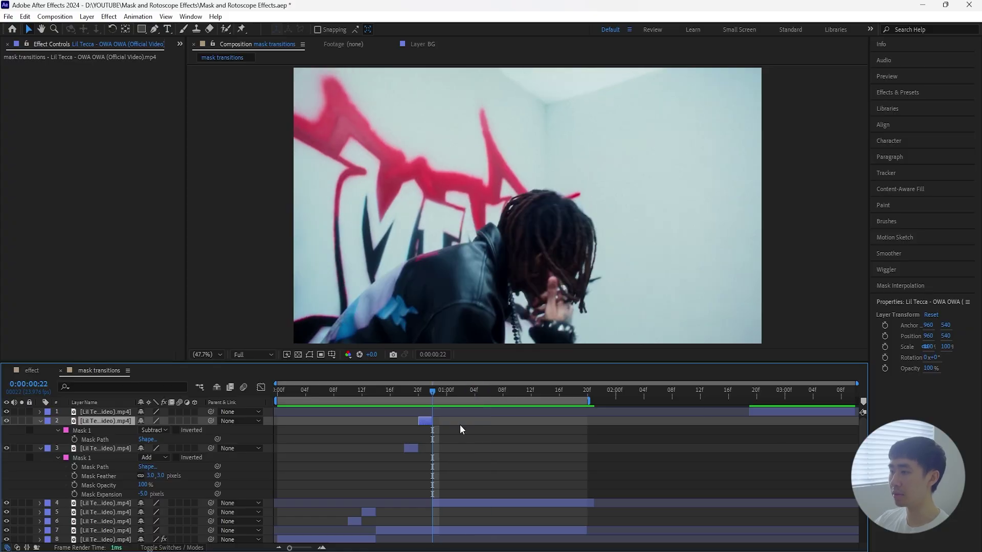
Move the fourth clip to start at 0:00:01:06 and trim the composition to the work area.
drag(758, 413, 534, 431)
right_click(586, 401)
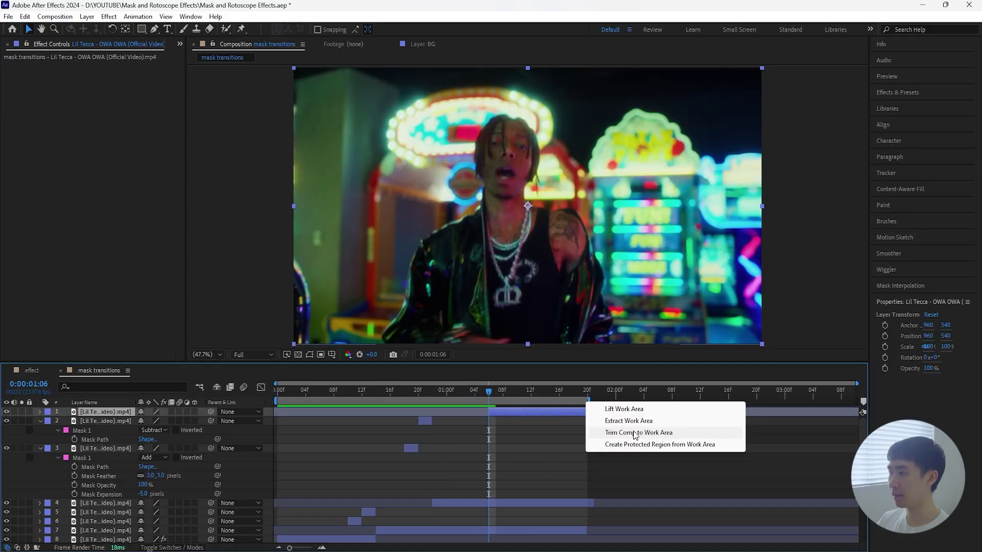
click(707, 430)
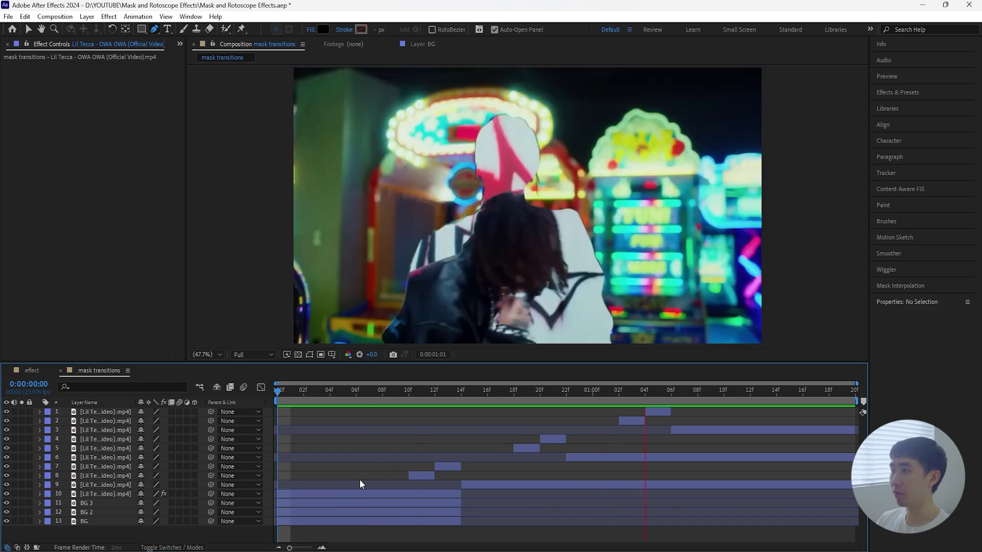